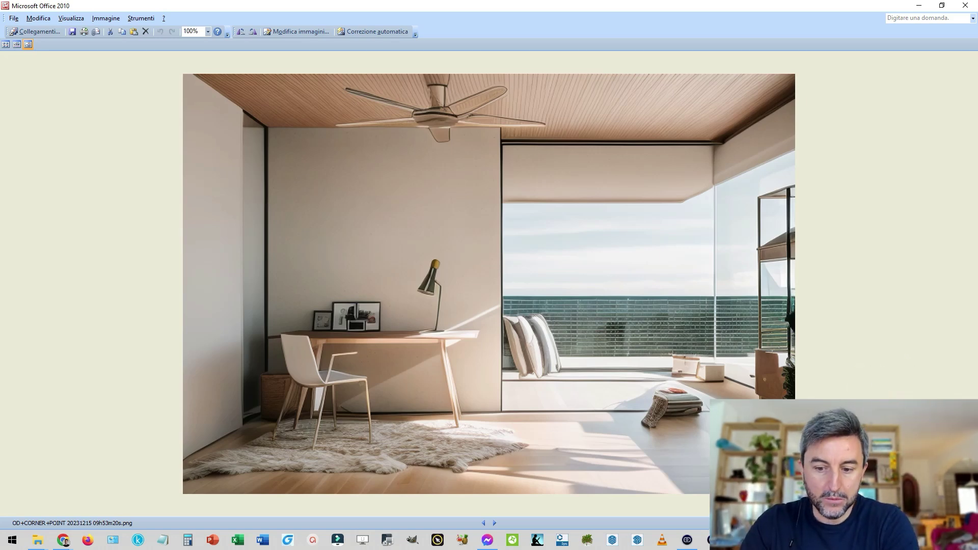
Step: Close the Picture Manager preview and move the Diffusion window to SketchUp's lower right
key(alt+F4)
drag(447, 72, 633, 415)
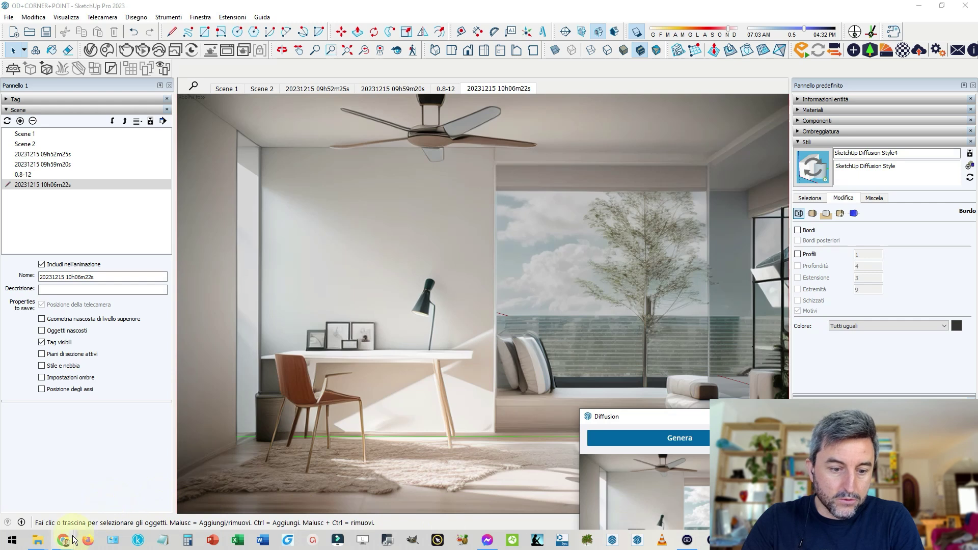
Step: Switch from the SketchUp model to Chrome to reach the _2.png upscaled render
mouse_move(63, 540)
click(157, 492)
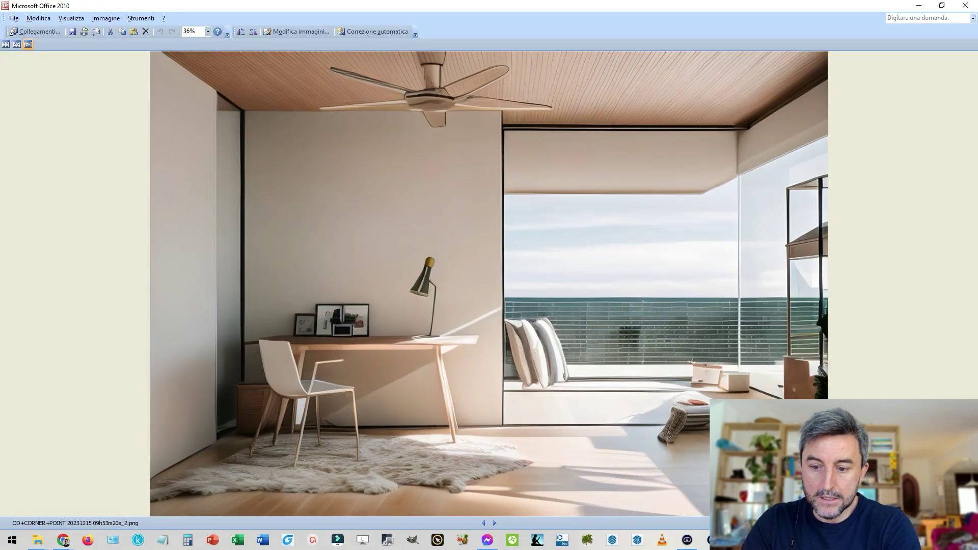
Step: Compare the original and _2 upscaled renders, zooming to 174% and panning across the image
scroll(626, 402, up, 1)
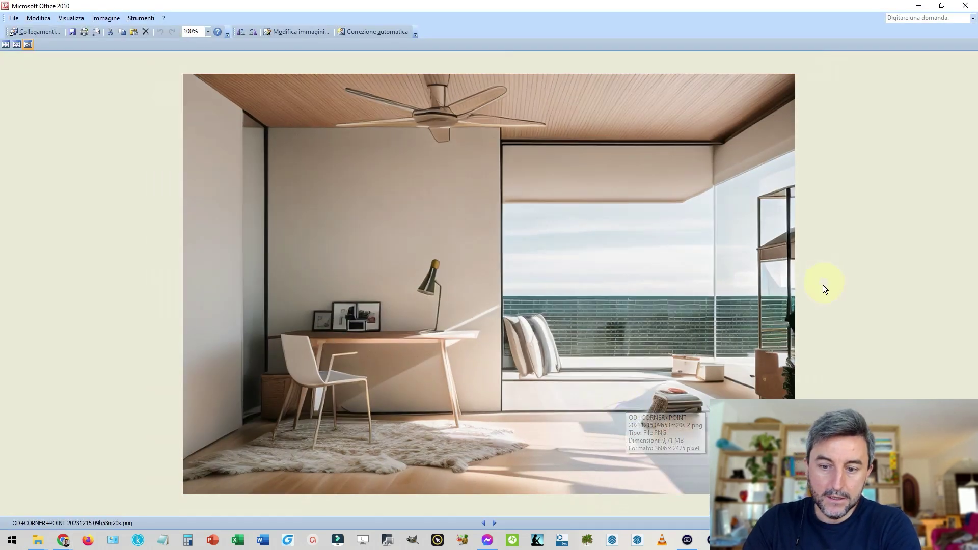
scroll(841, 317, down, 1)
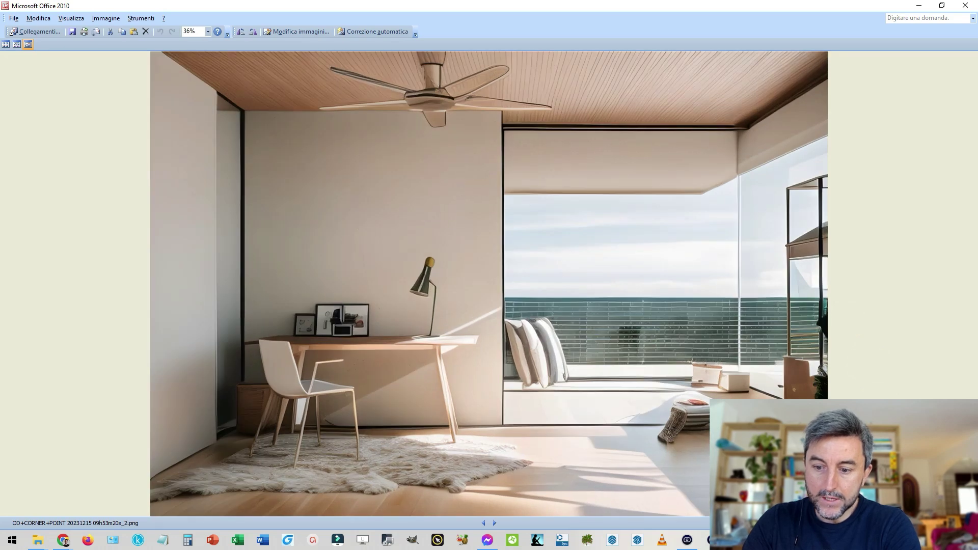
scroll(459, 382, up, 5)
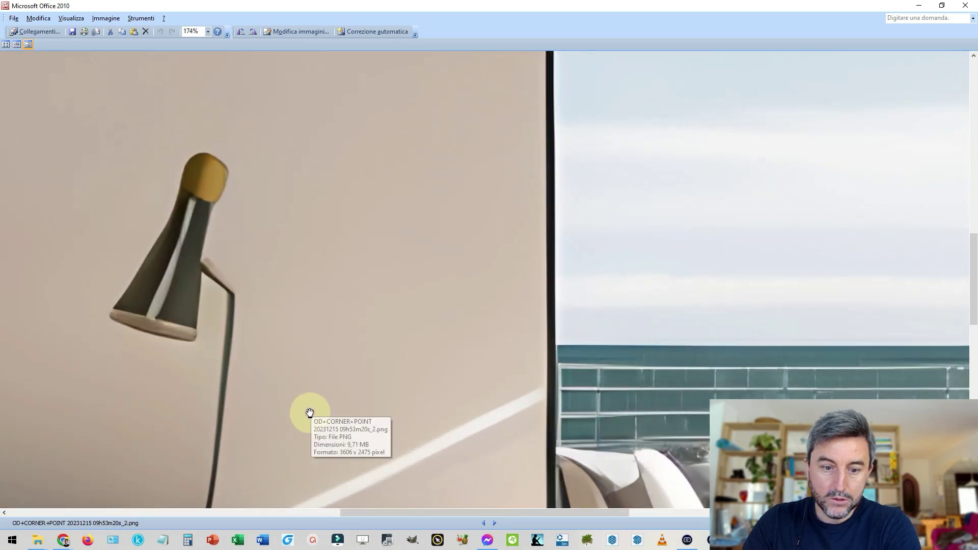
drag(310, 413, 695, 107)
mouse_move(306, 203)
mouse_down()
mouse_move(786, 362)
mouse_move(612, 223)
mouse_up()
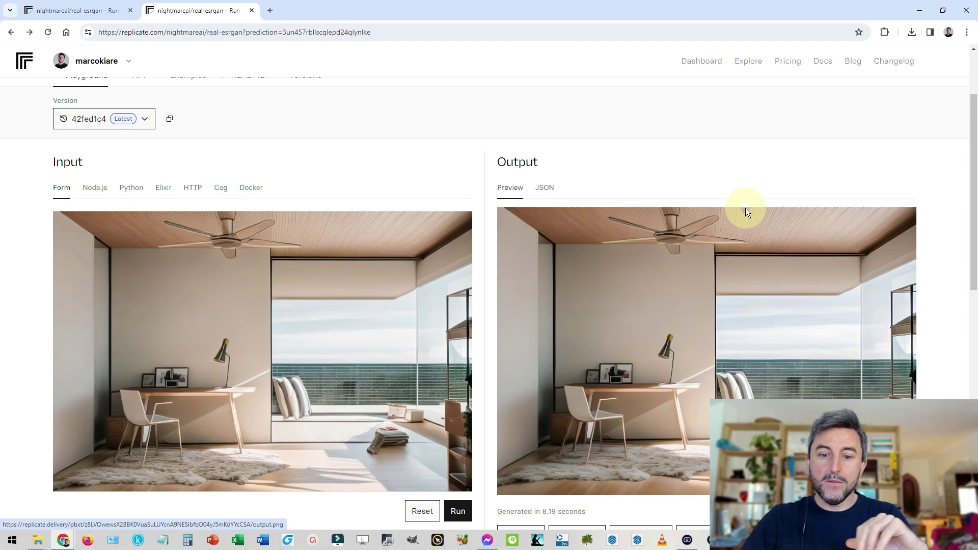
Step: Review the cat example tab of real-esrgan, selecting its address and scrolling the form
click(70, 10)
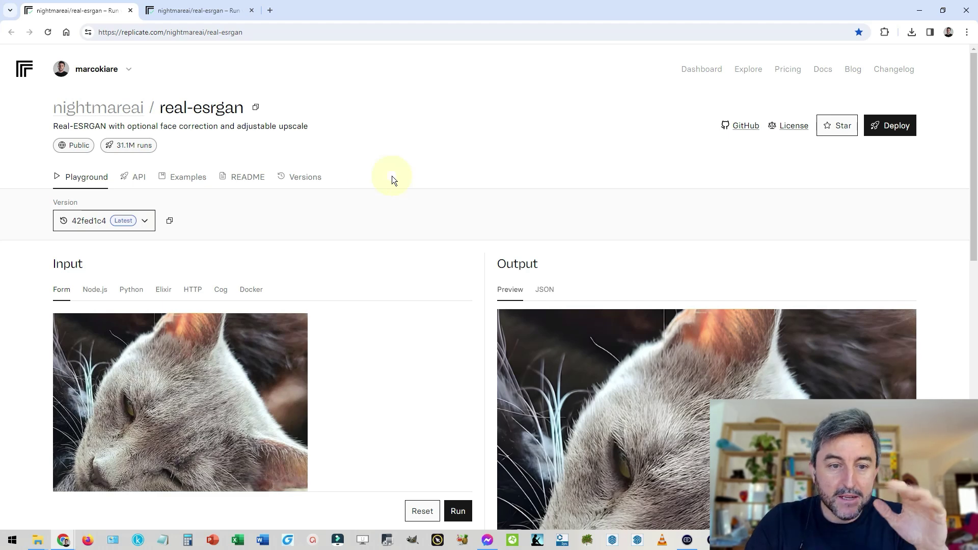
click(147, 34)
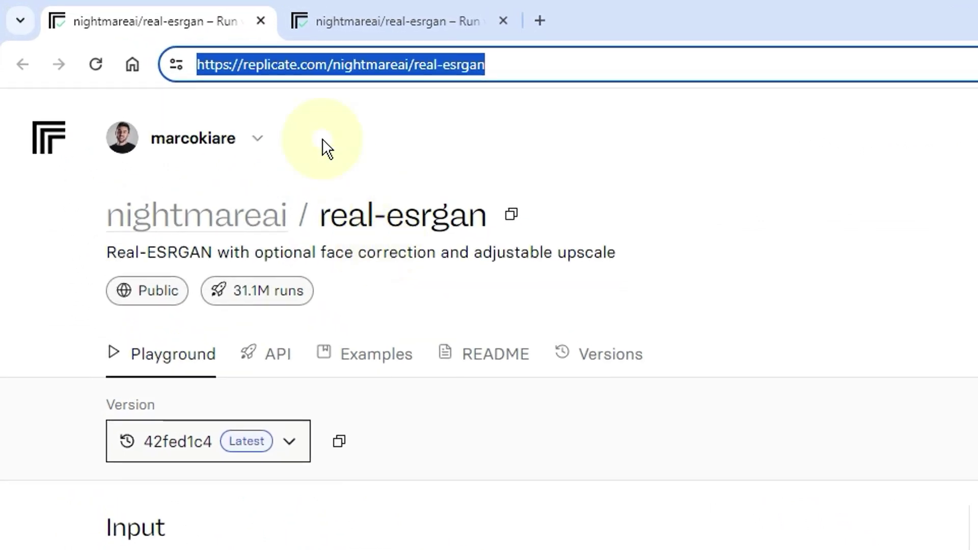
click(285, 75)
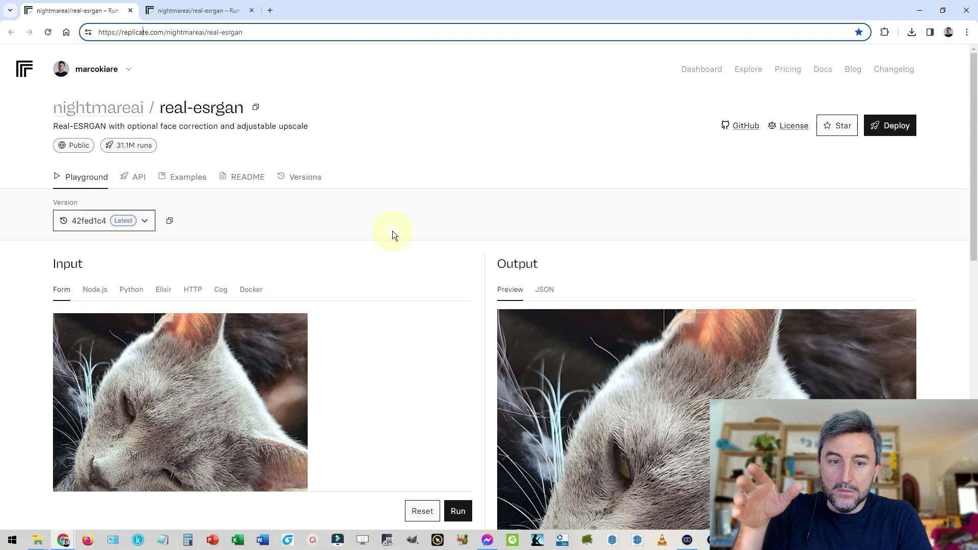
scroll(392, 231, down, 1)
scroll(409, 224, down, 4)
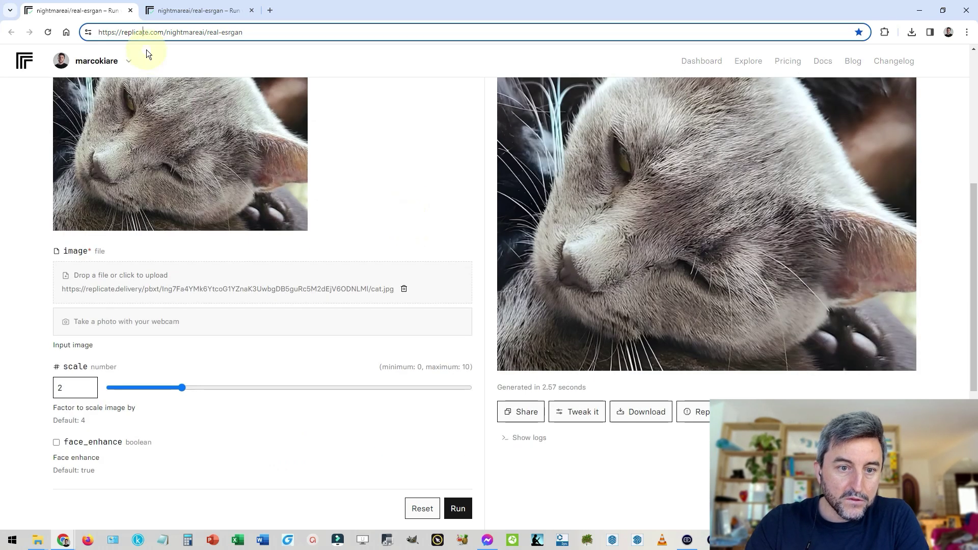
Step: Check the room upscale prediction tab, then go back to the cat example
click(194, 10)
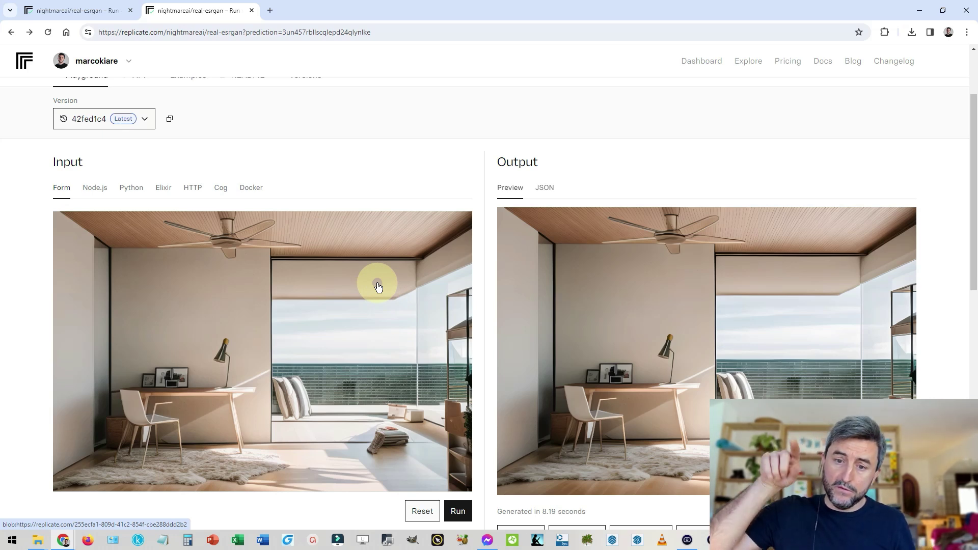
click(92, 13)
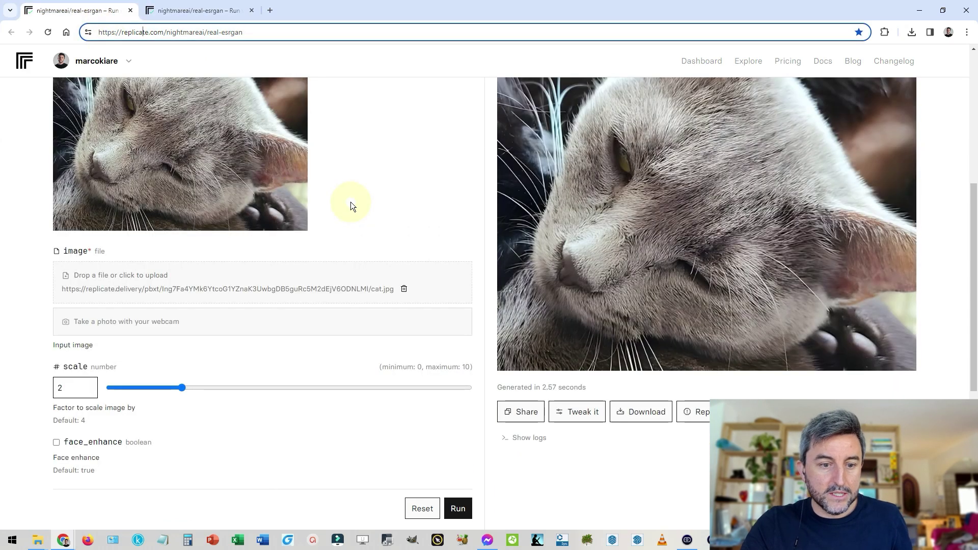
scroll(351, 206, up, 4)
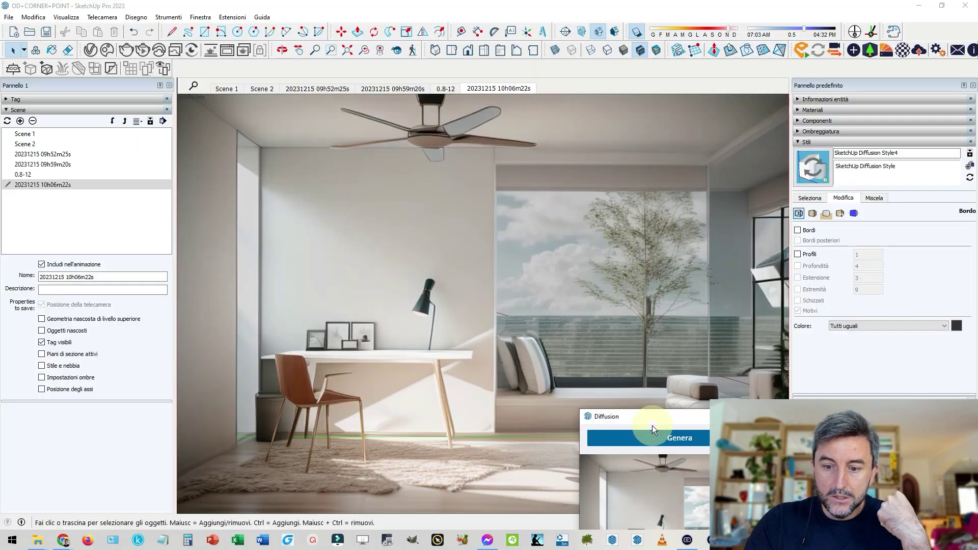
Step: Bring the whole Diffusion window into view and move it lower to reveal the scene
mouse_move(653, 421)
mouse_down()
mouse_move(438, 256)
mouse_move(416, 450)
mouse_move(345, 105)
mouse_move(328, 64)
mouse_move(322, 78)
mouse_up()
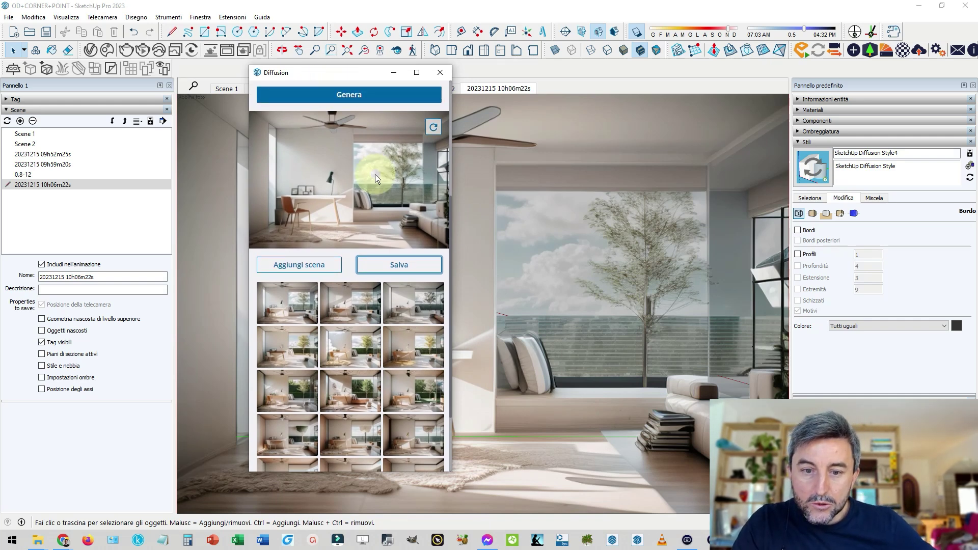
scroll(375, 174, up, 4)
drag(306, 72, 303, 201)
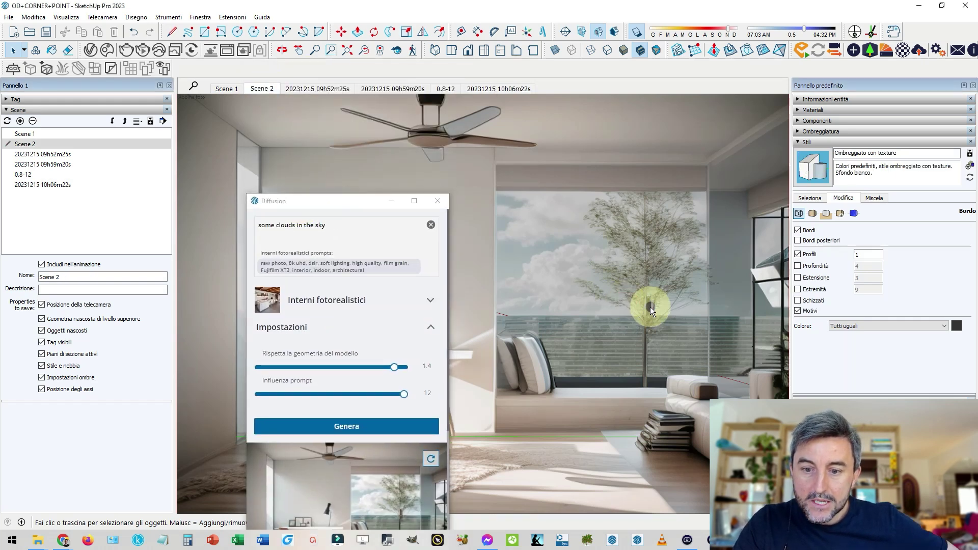
Step: Hide the Diffusion render to inspect the modelled tree, then return to the Scene 2 view
click(650, 307)
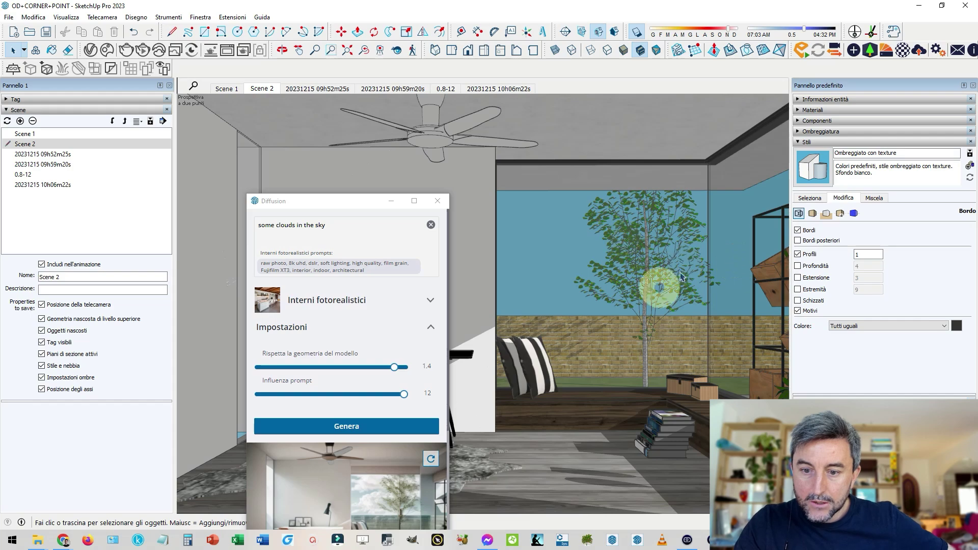
scroll(659, 275, up, 2)
scroll(669, 272, up, 4)
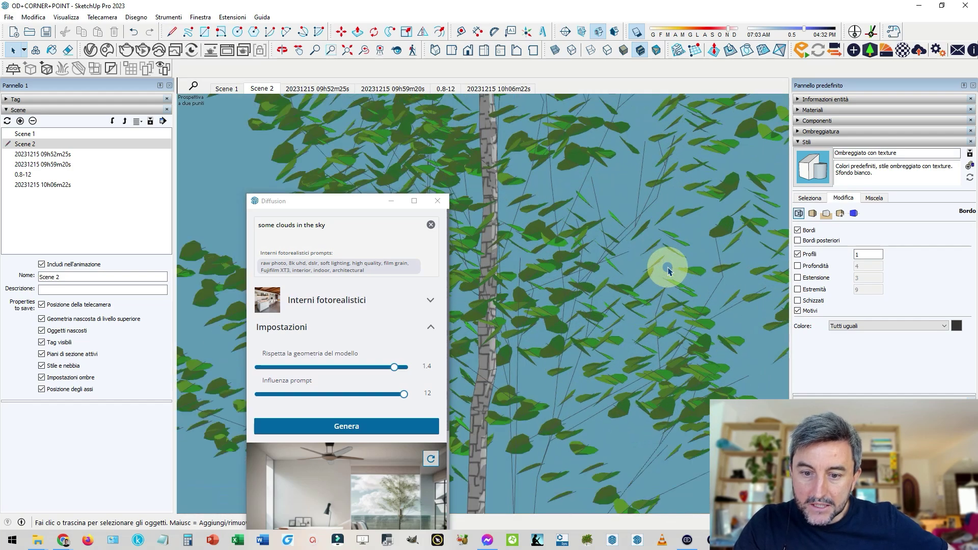
scroll(667, 269, down, 4)
scroll(668, 269, down, 2)
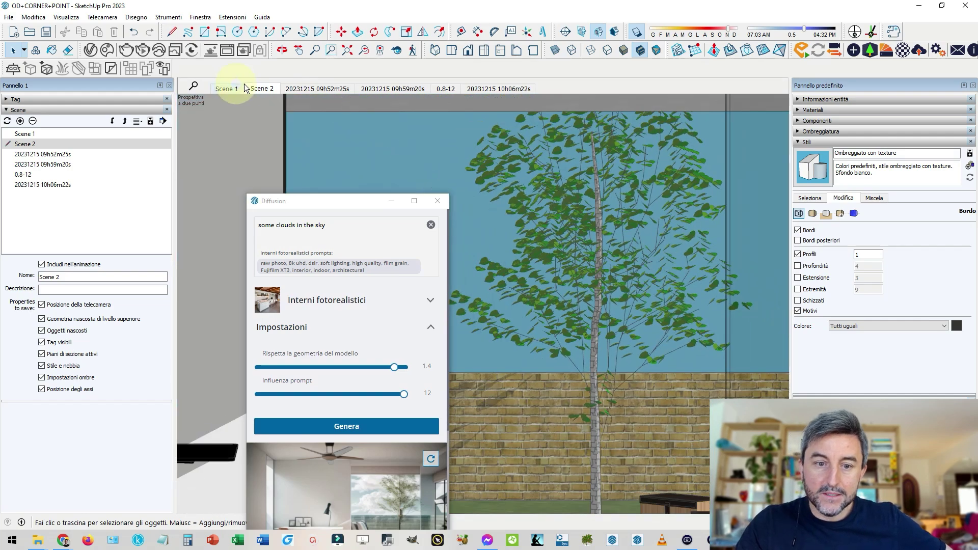
click(259, 89)
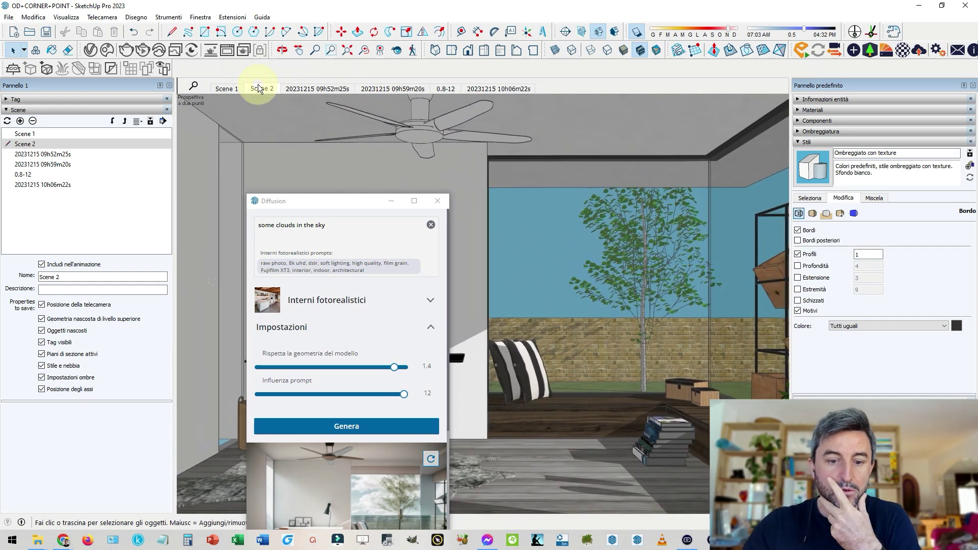
drag(332, 206, 465, 59)
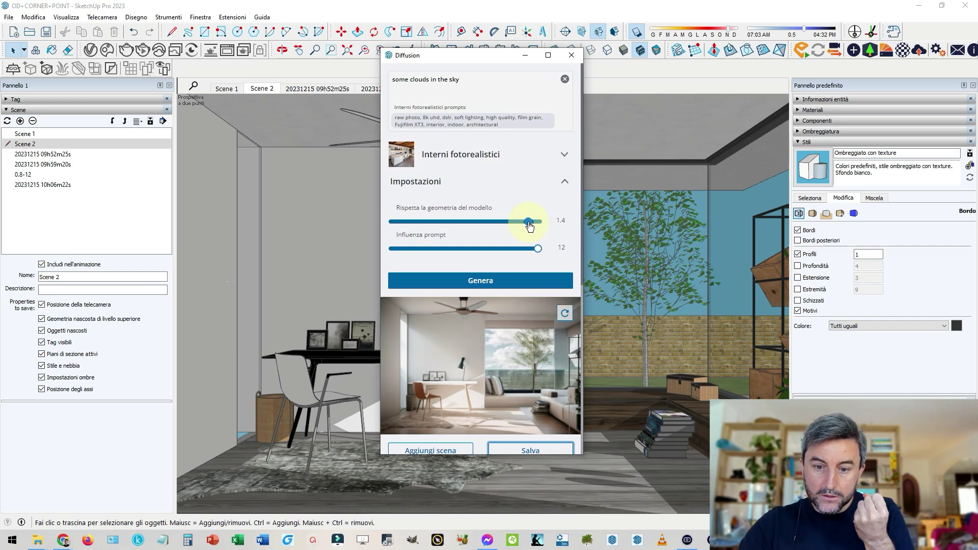
drag(525, 55, 512, 363)
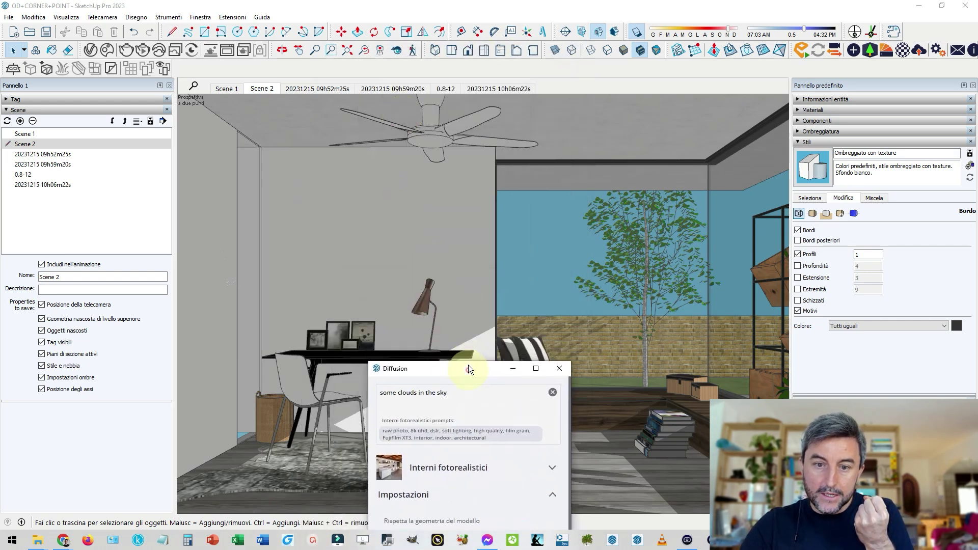
click(489, 88)
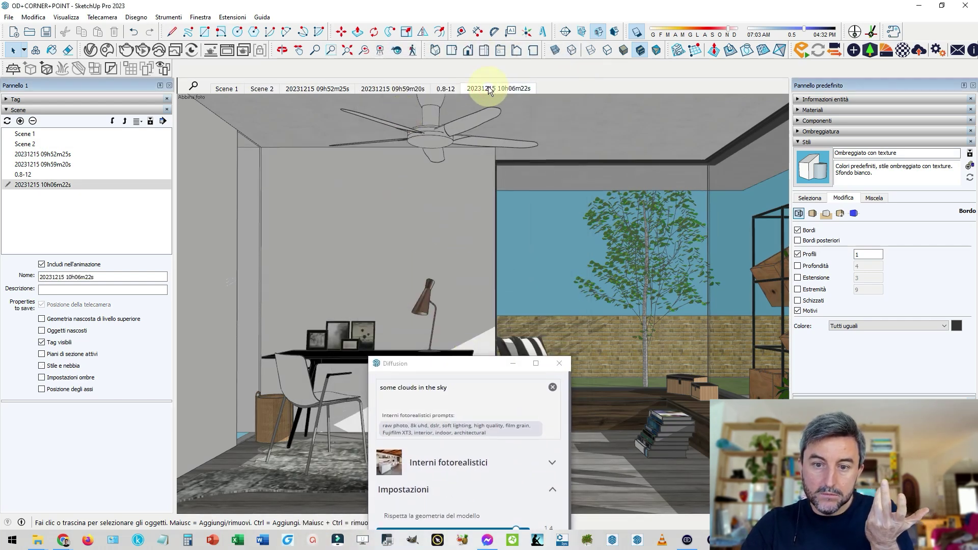
drag(456, 371, 457, 73)
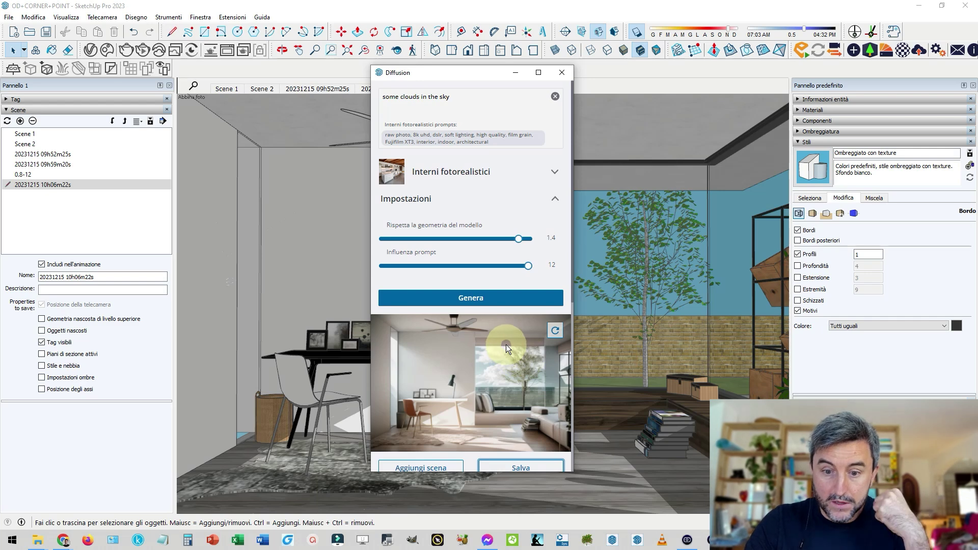
Step: Save the current Diffusion render as an image on the Desktop
scroll(506, 345, down, 3)
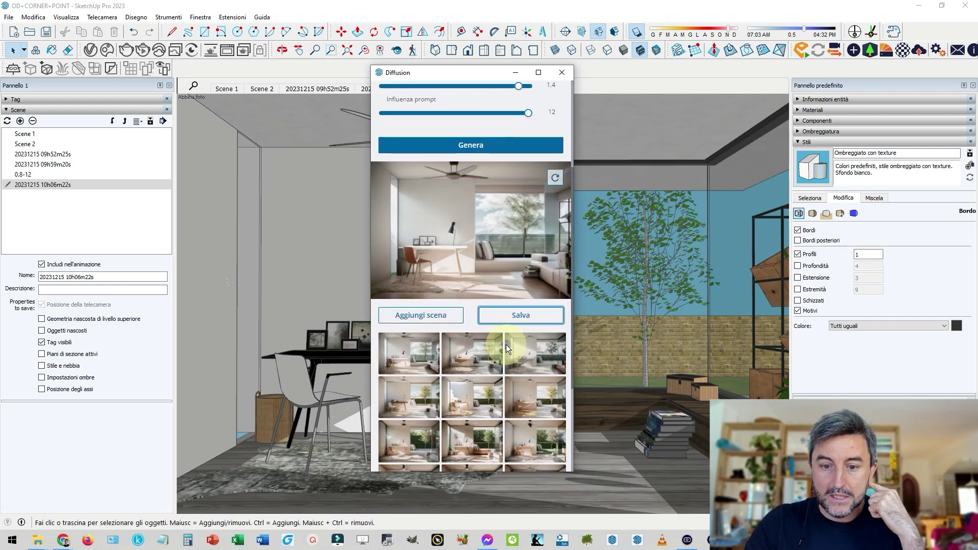
click(523, 316)
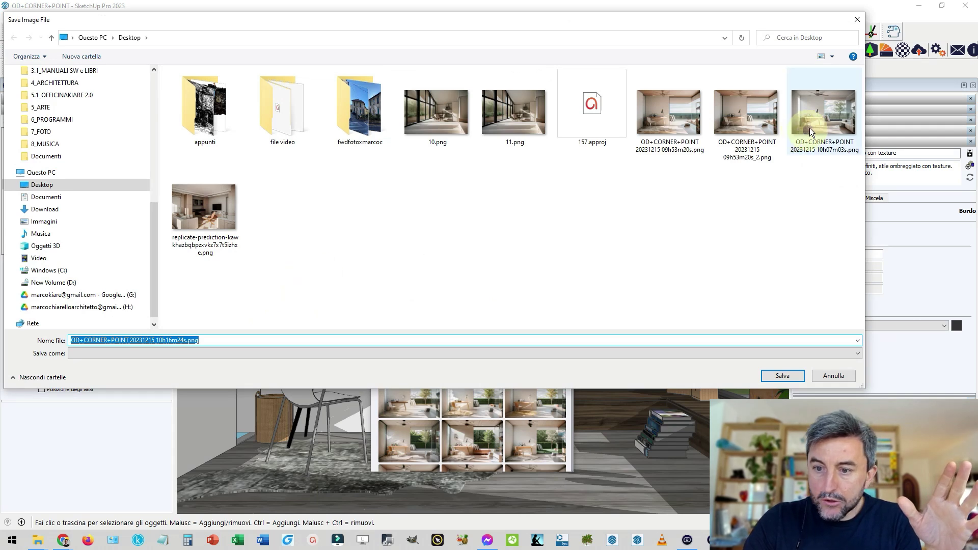
mouse_move(694, 23)
mouse_down()
mouse_move(752, 428)
mouse_move(735, 96)
mouse_up()
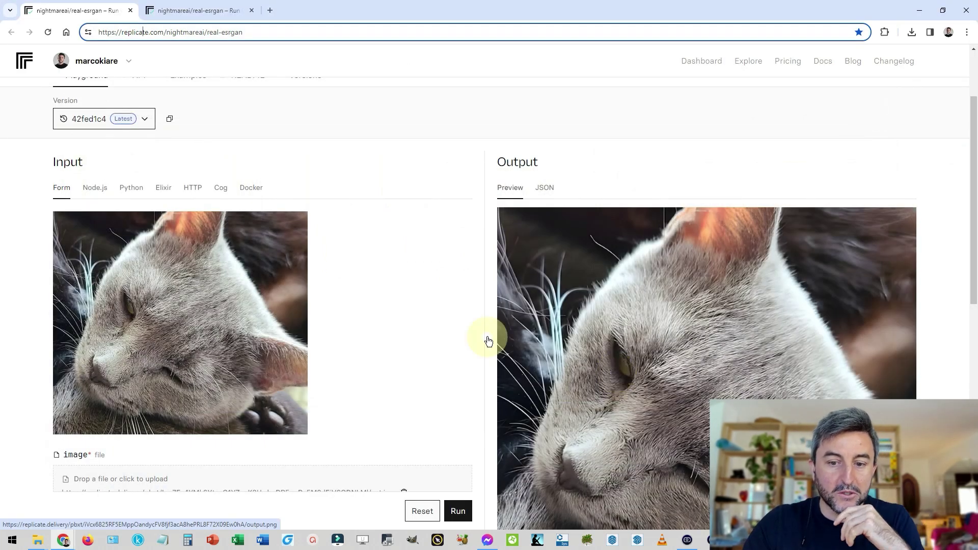
Step: Replace the cat photo with the 20.png room render from the Desktop as input image
scroll(390, 291, down, 2)
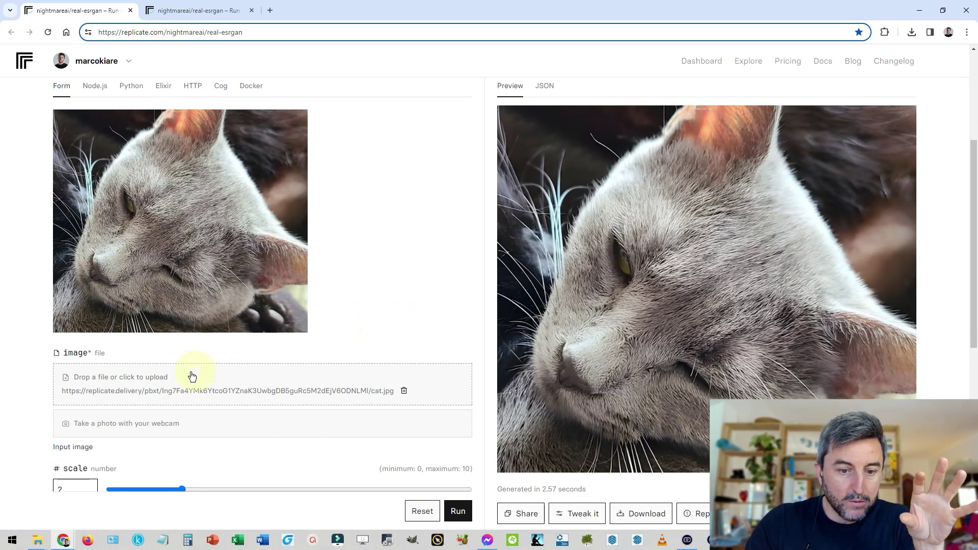
scroll(190, 369, down, 2)
click(113, 280)
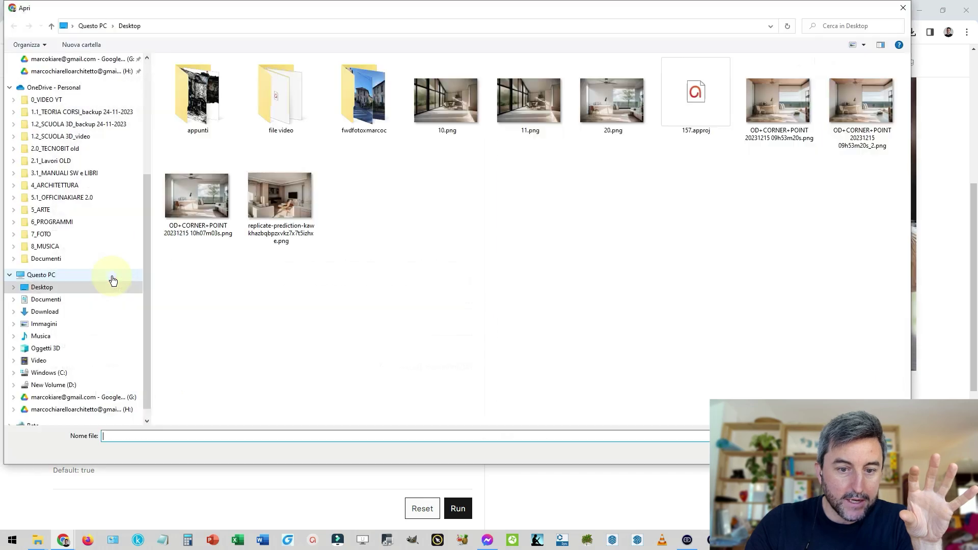
click(592, 83)
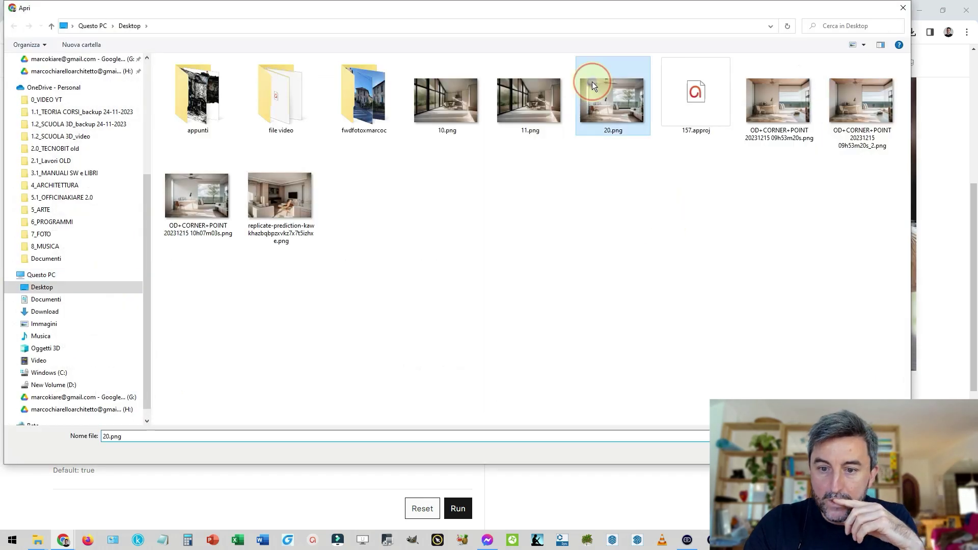
double_click(611, 100)
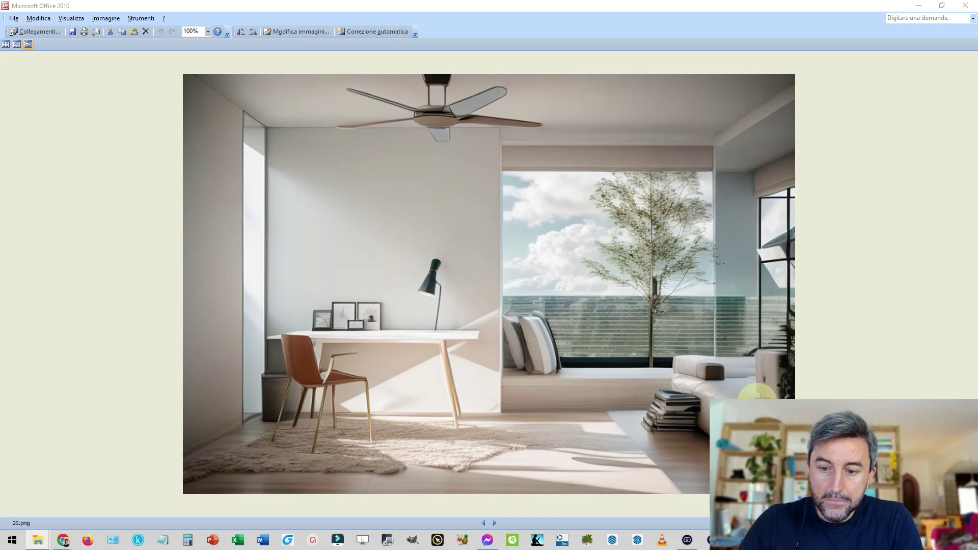
click(919, 6)
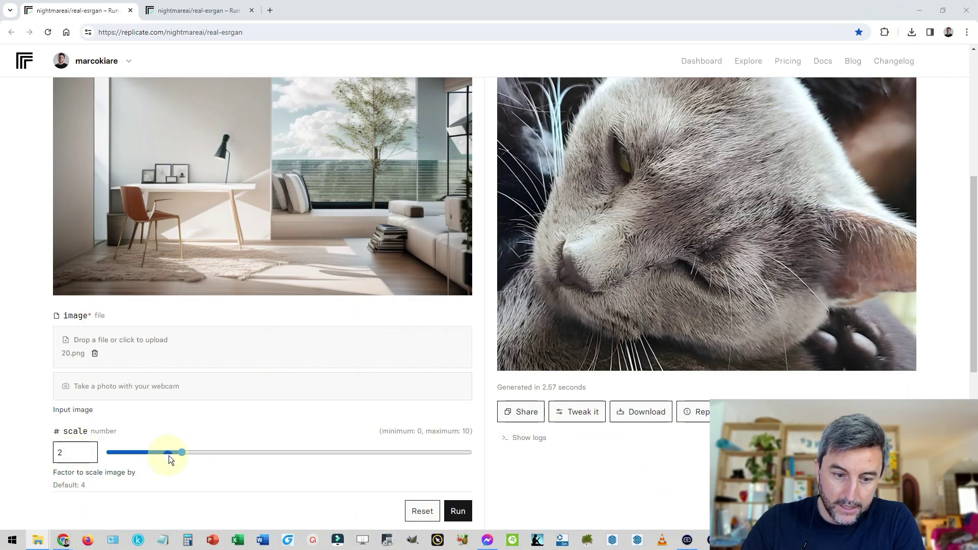
Step: Run the real-esrgan upscale of 20.png and scroll through the finished output
click(458, 511)
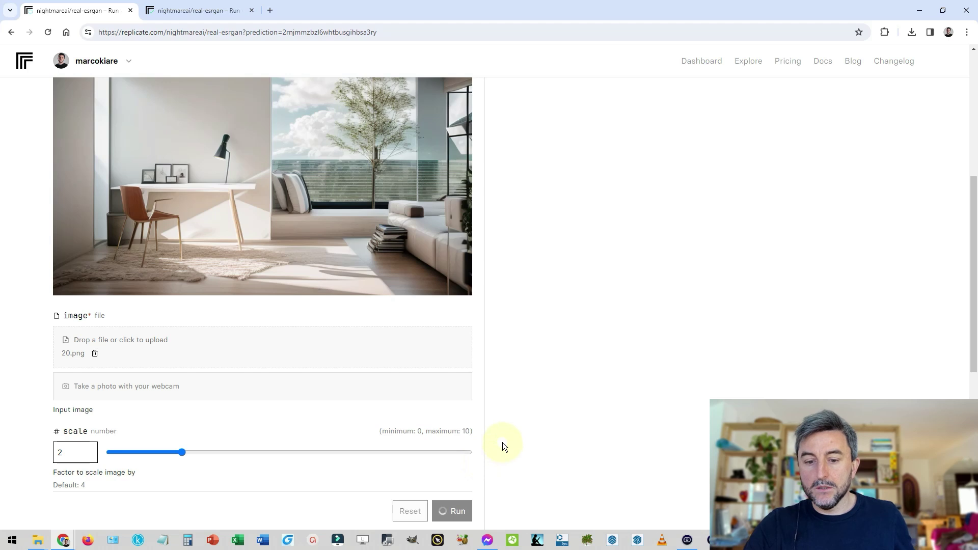
scroll(494, 420, down, 1)
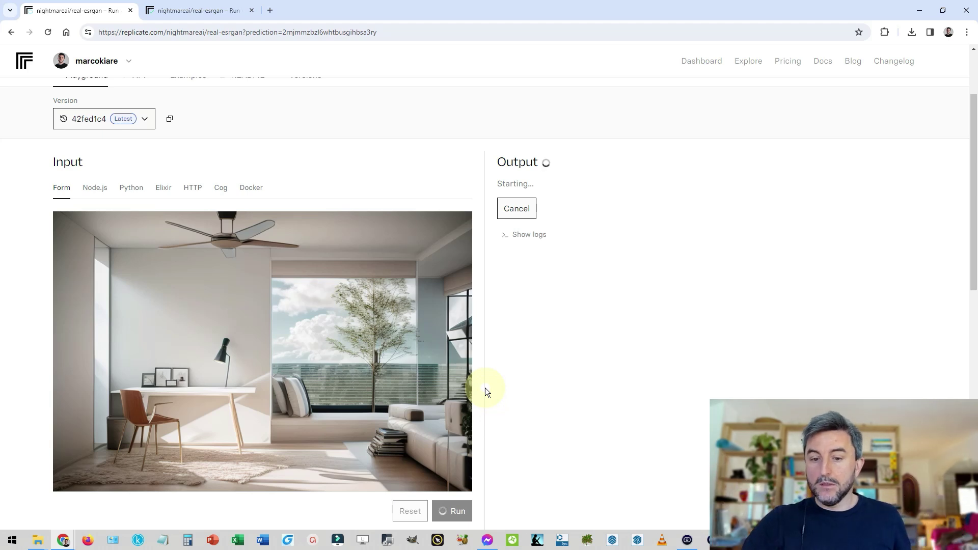
scroll(488, 390, down, 1)
scroll(488, 391, down, 1)
scroll(489, 391, down, 1)
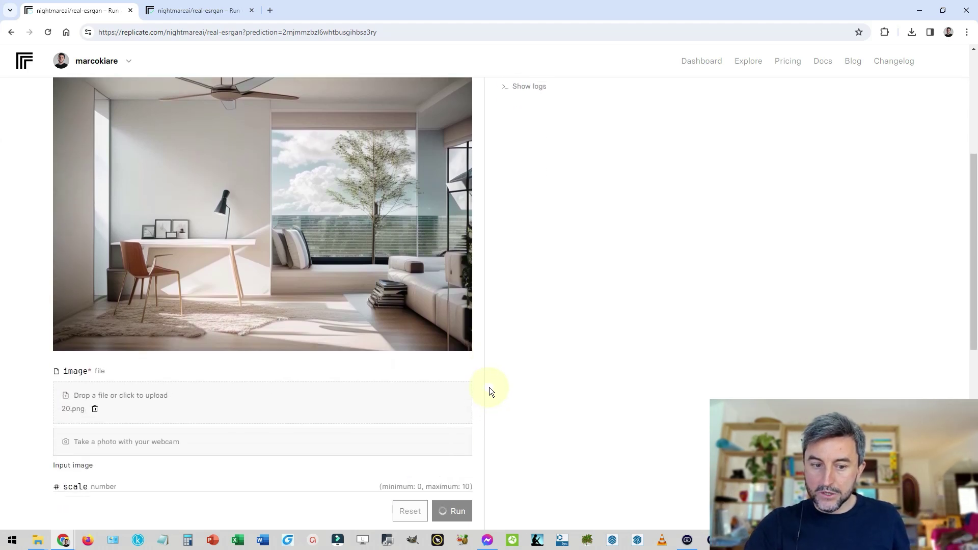
scroll(488, 391, down, 1)
scroll(488, 391, down, 1)
scroll(488, 390, up, 5)
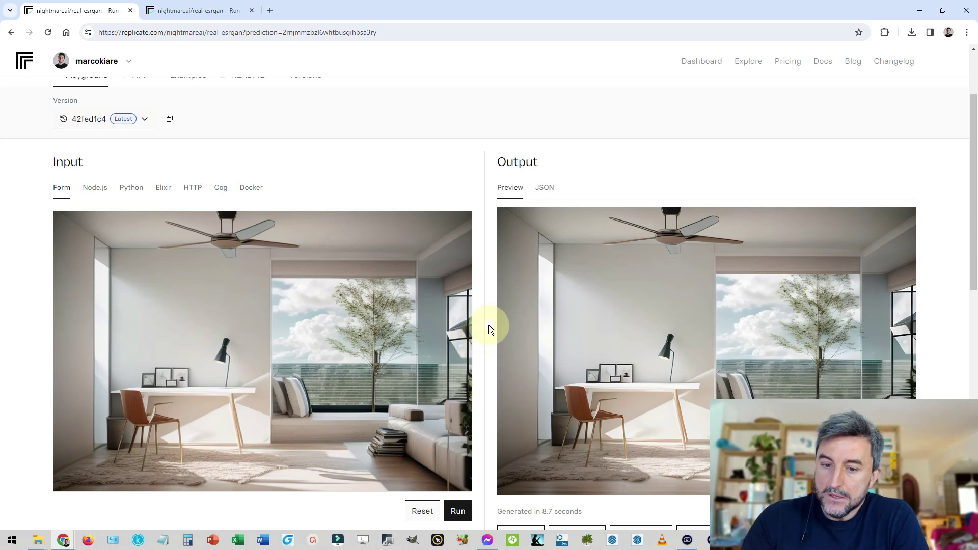
scroll(483, 320, down, 4)
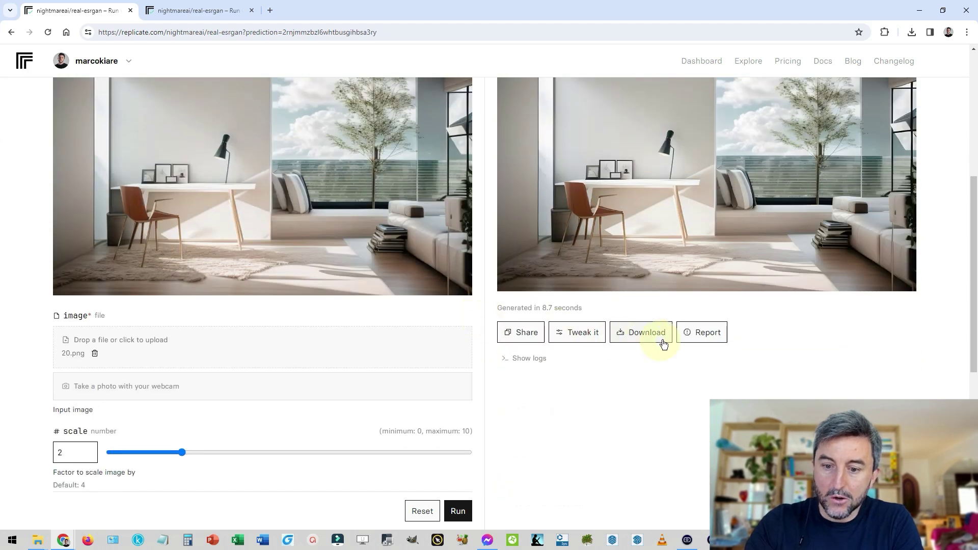
scroll(651, 348, up, 4)
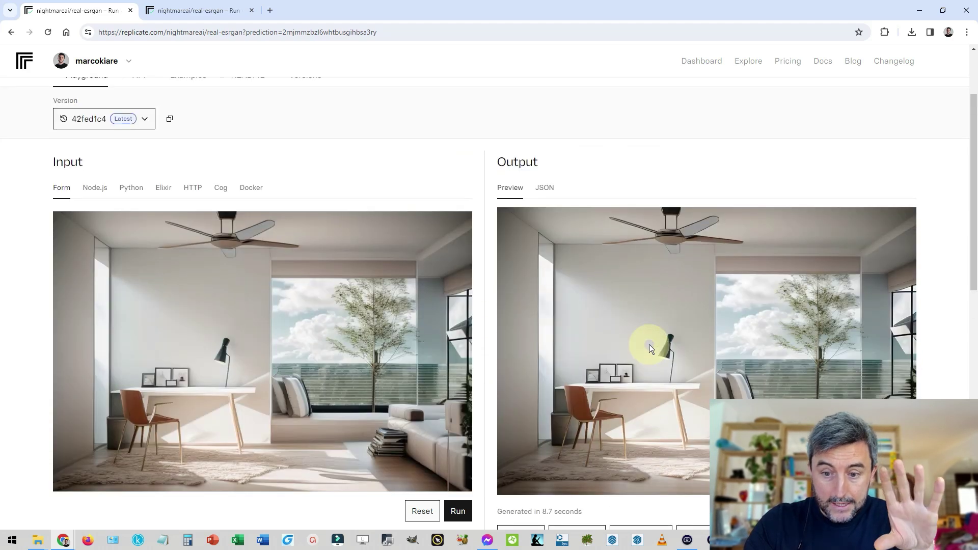
scroll(650, 349, down, 3)
Step: Download the upscaled output and save it as 21.png
click(652, 388)
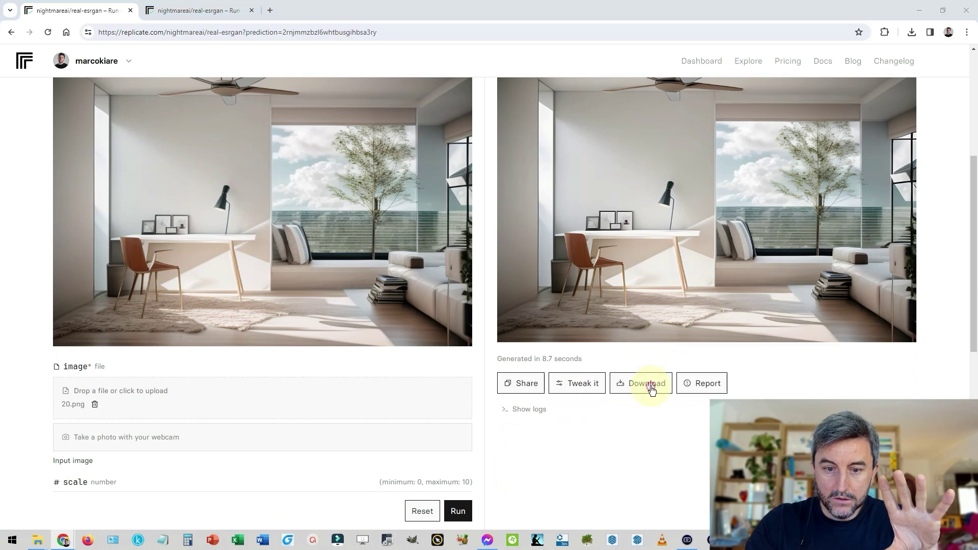
text(21)
key(Return)
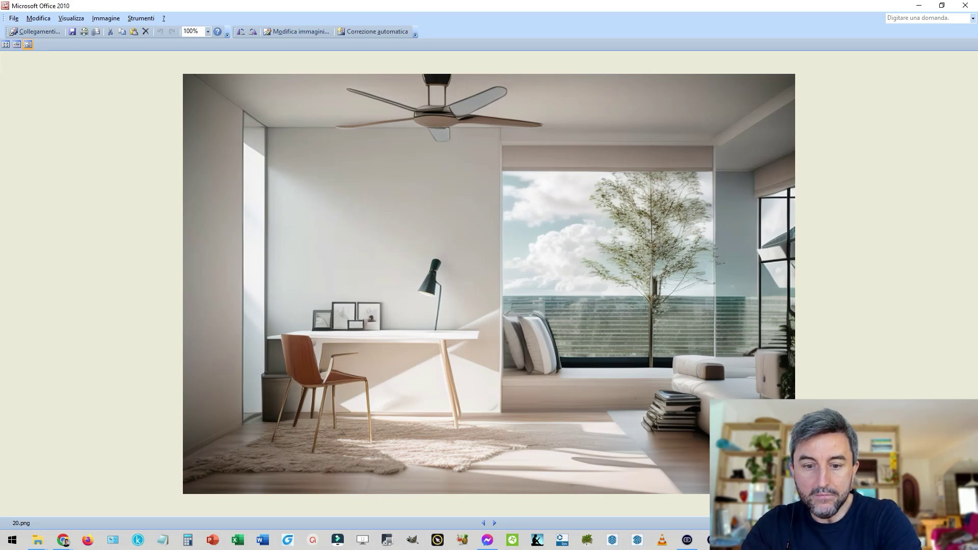
Step: Zoom into 20.png to examine the lamp and picture frame, then reset zoom to 100%
scroll(488, 298, up, 3)
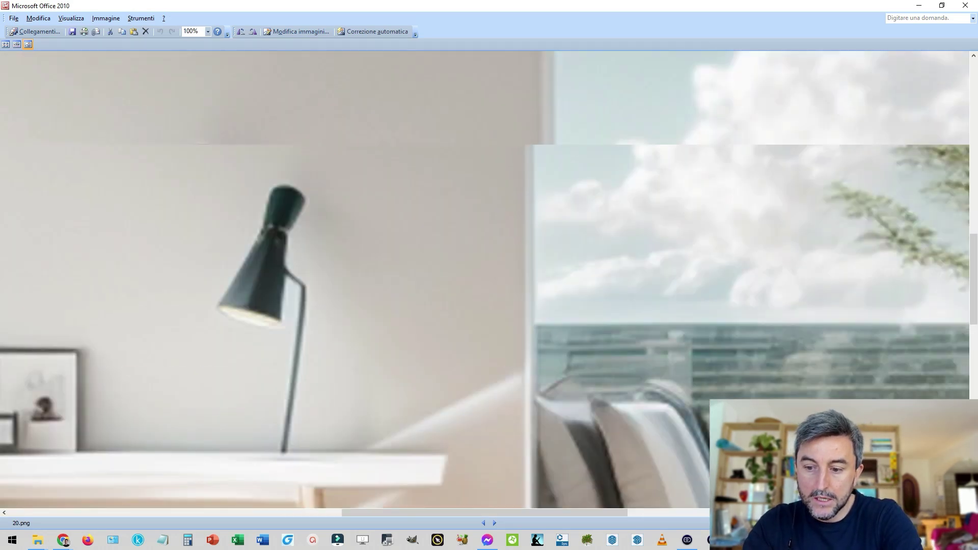
scroll(488, 298, up, 3)
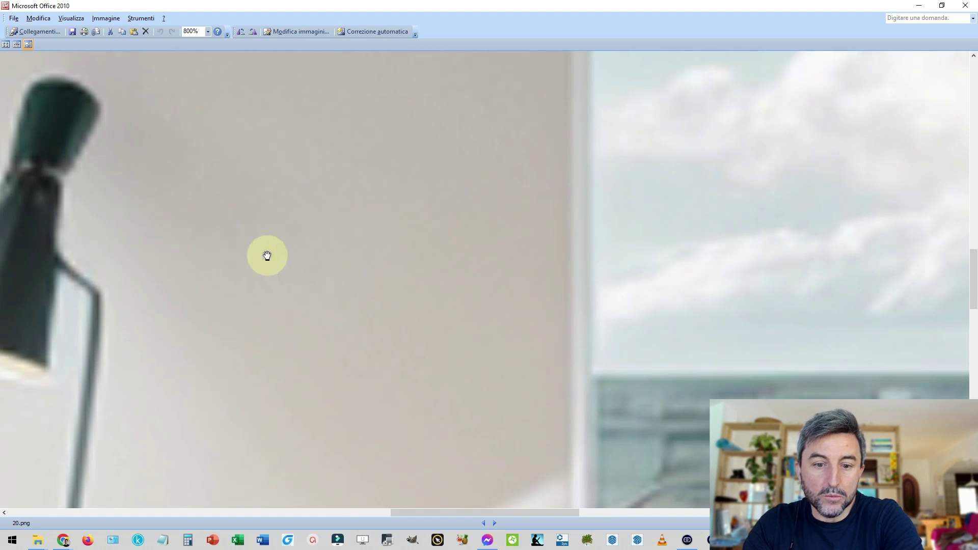
drag(267, 255, 649, 253)
drag(557, 366, 673, 161)
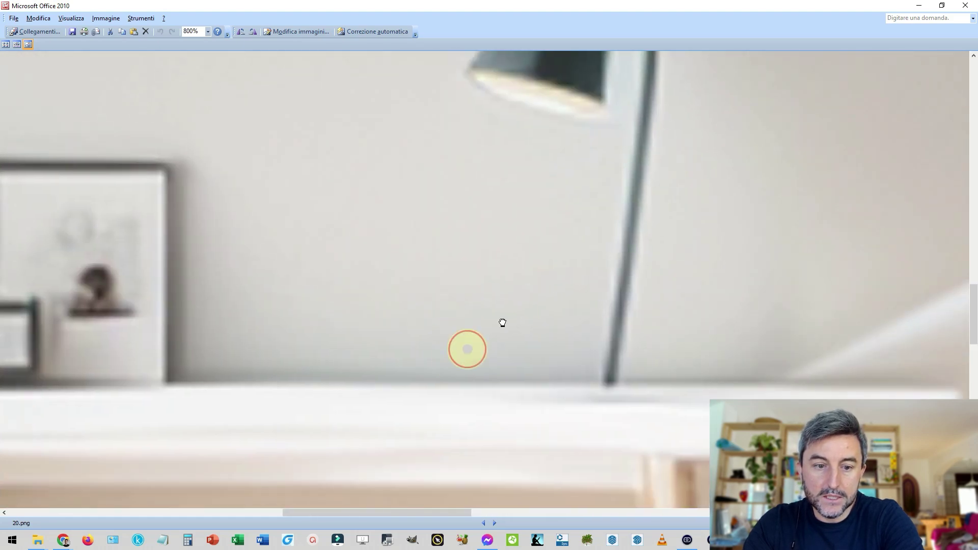
mouse_move(465, 347)
mouse_down()
mouse_move(564, 308)
mouse_move(448, 234)
mouse_move(590, 361)
mouse_up()
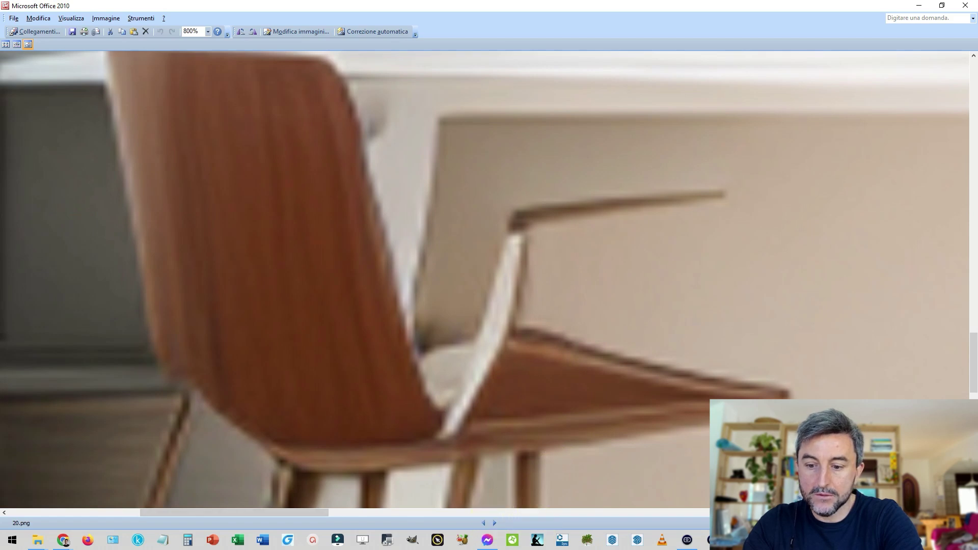
scroll(484, 279, down, 1)
click(208, 32)
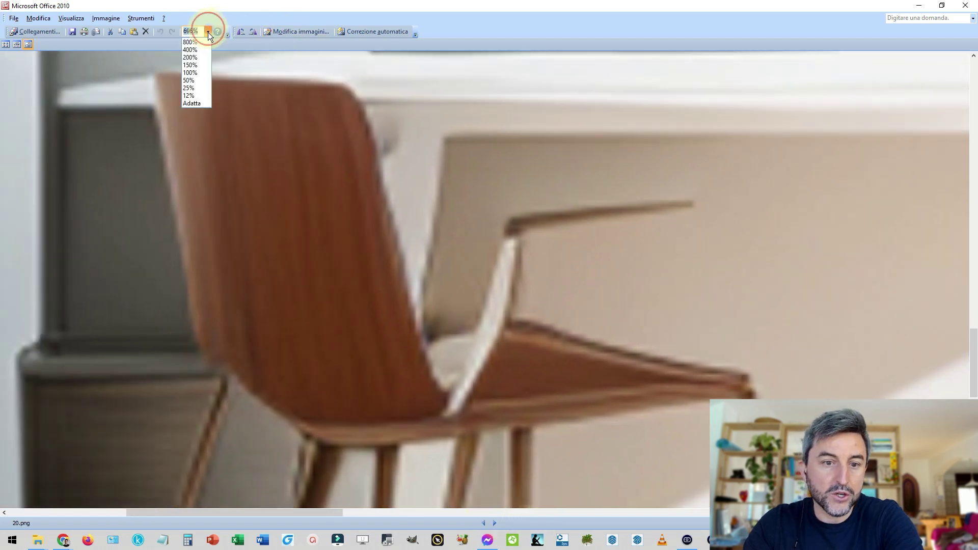
click(195, 78)
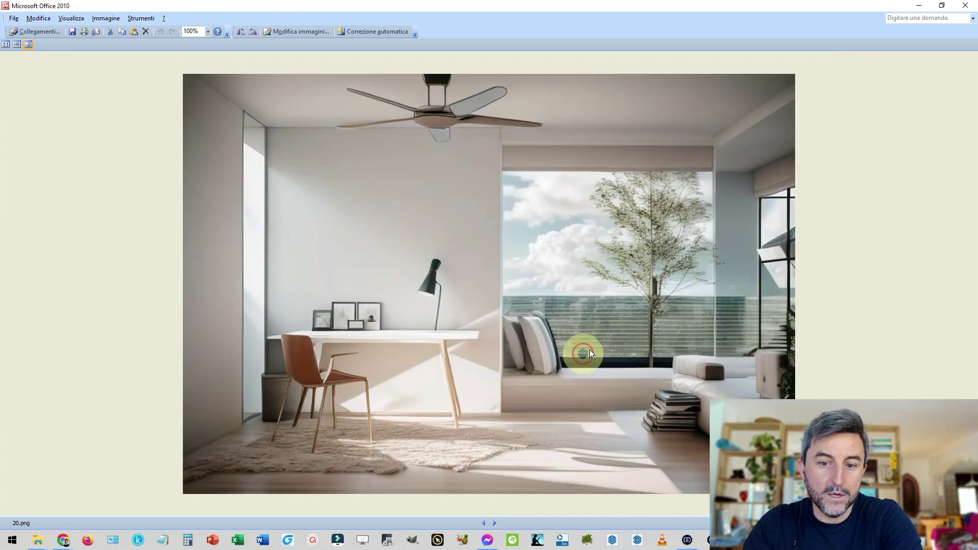
click(495, 522)
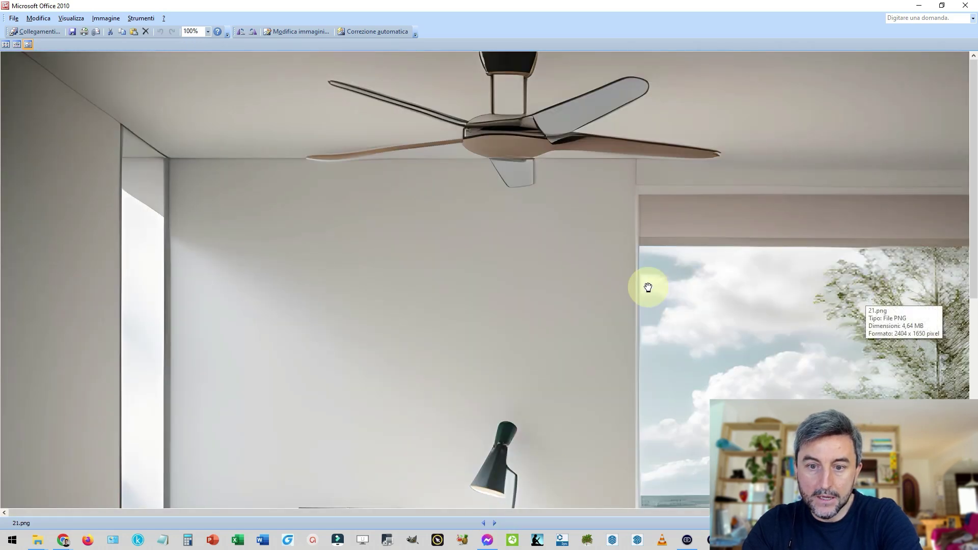
drag(662, 428, 701, 219)
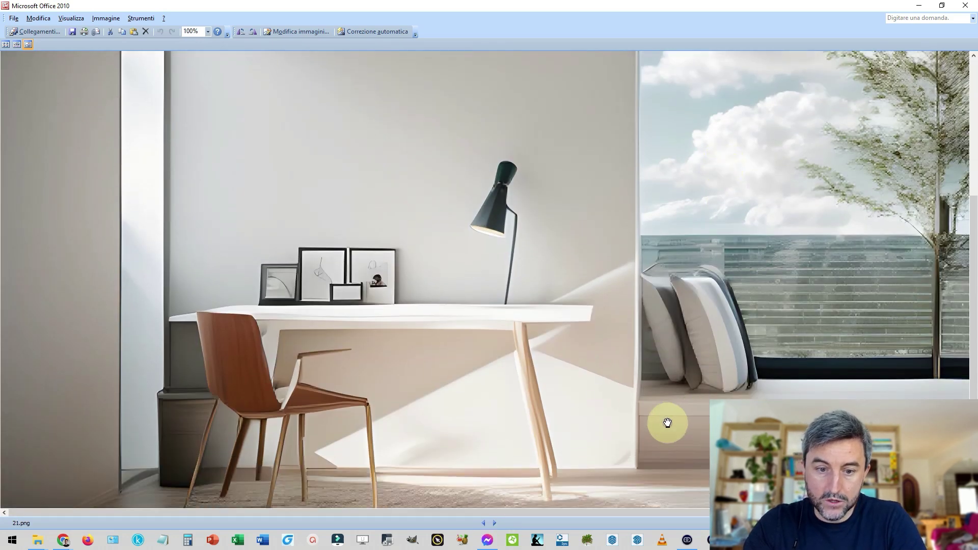
drag(666, 421, 705, 317)
mouse_move(783, 378)
mouse_down()
mouse_move(528, 327)
mouse_move(369, 328)
mouse_up()
scroll(496, 275, up, 5)
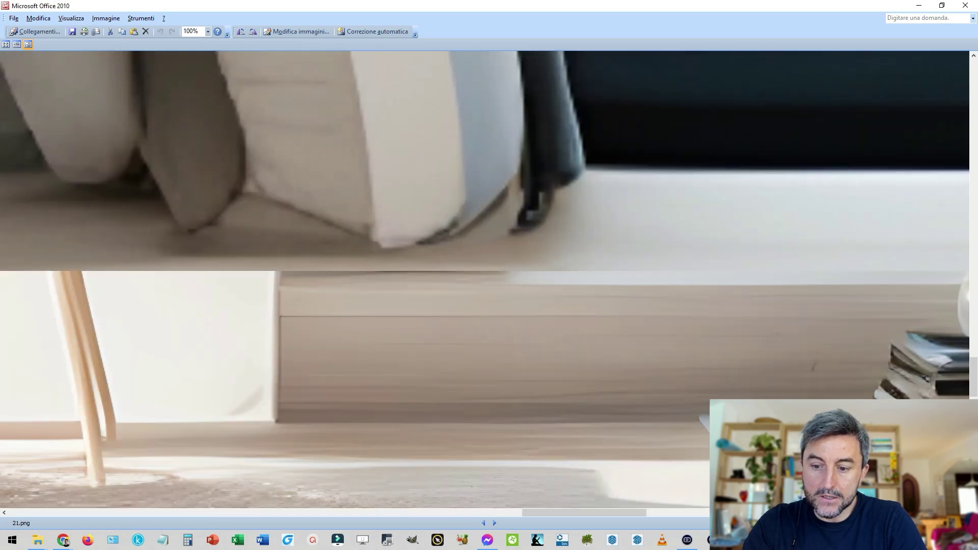
scroll(366, 218, up, 5)
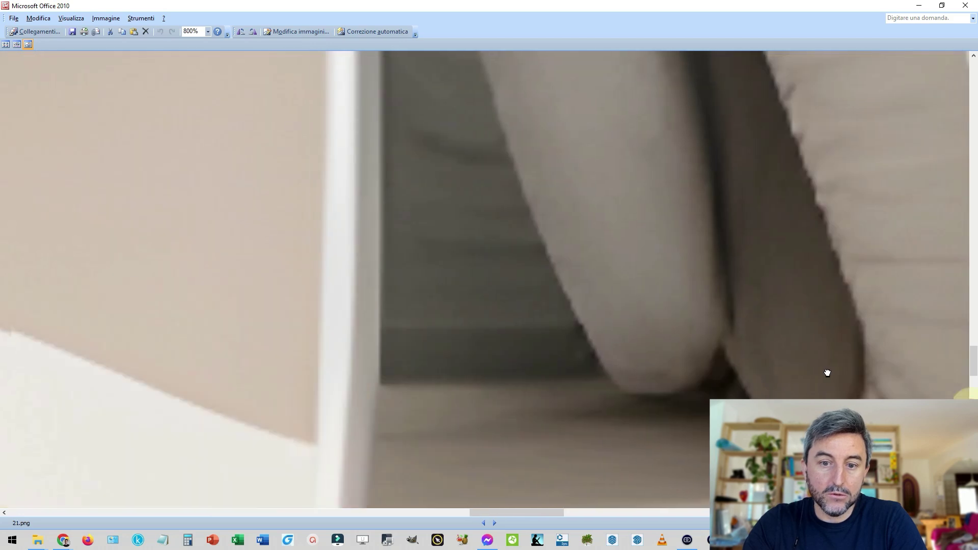
scroll(633, 294, up, 3)
drag(649, 204, 625, 368)
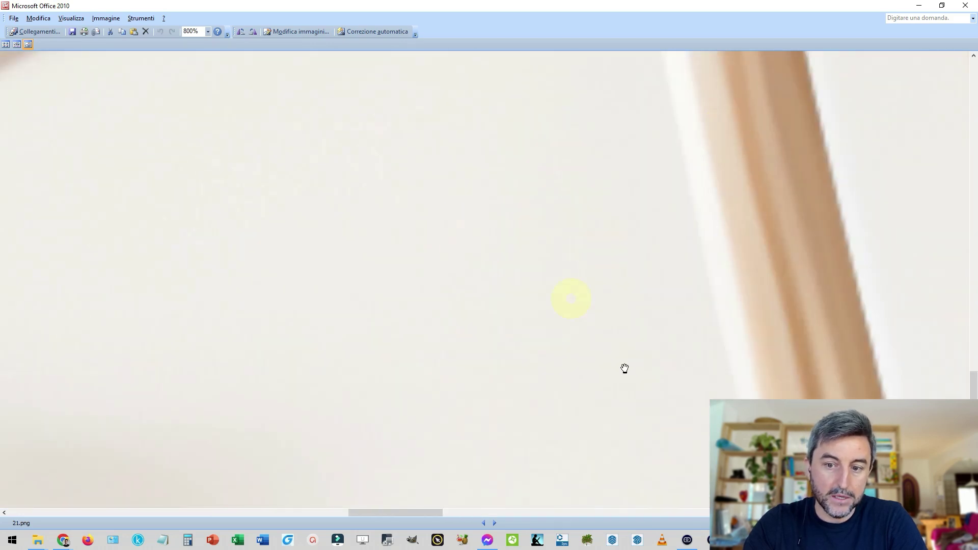
scroll(395, 208, down, 4)
scroll(395, 208, down, 2)
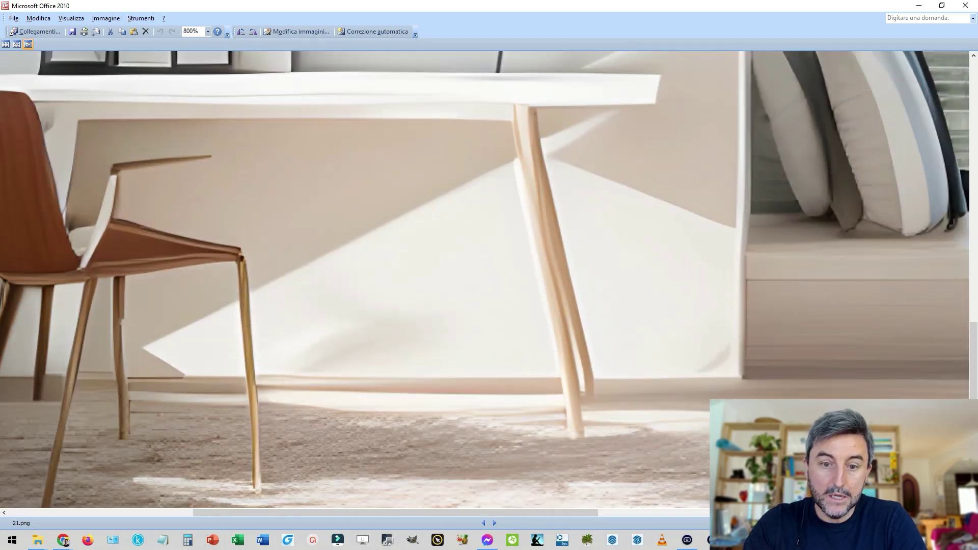
drag(395, 208, 690, 325)
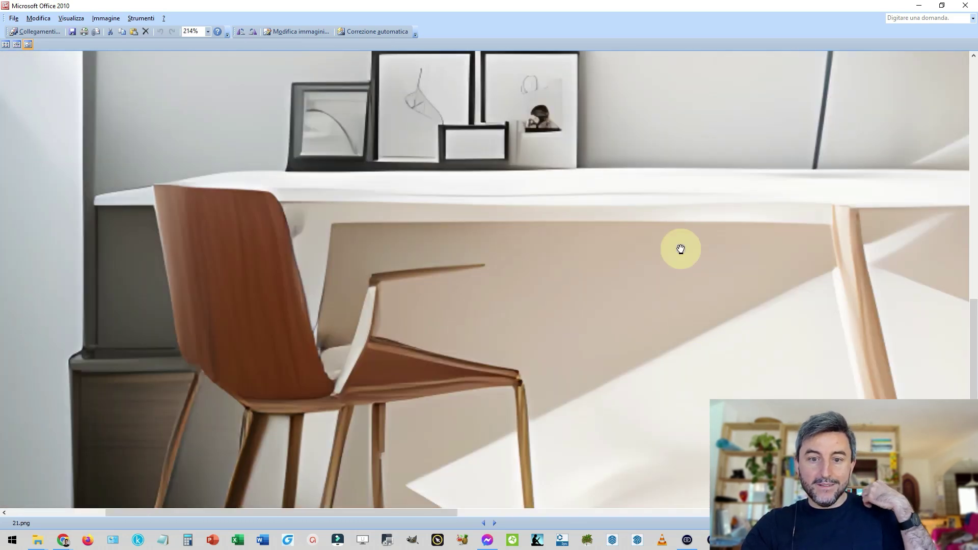
drag(679, 247, 520, 253)
drag(586, 184, 505, 250)
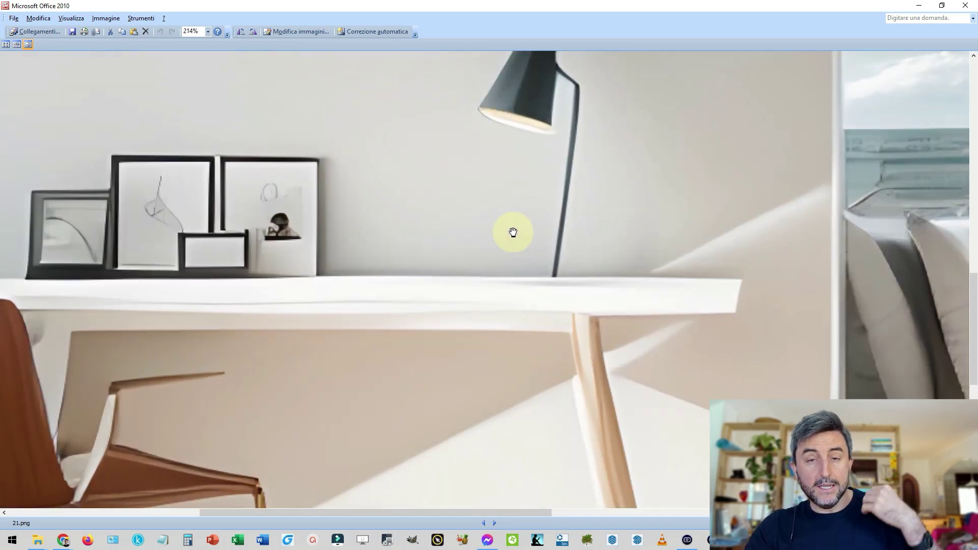
drag(610, 197, 515, 325)
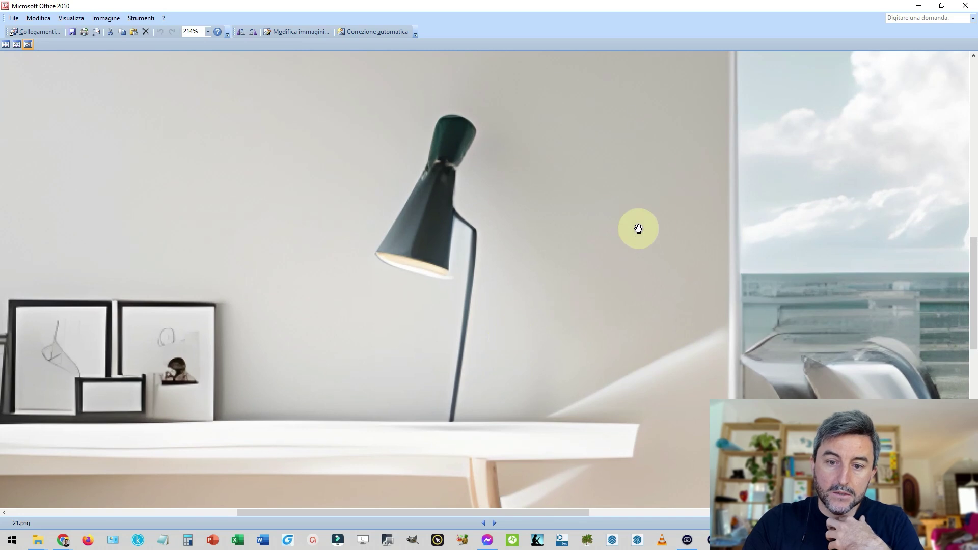
drag(399, 350, 758, 243)
drag(635, 304, 648, 242)
drag(521, 296, 675, 209)
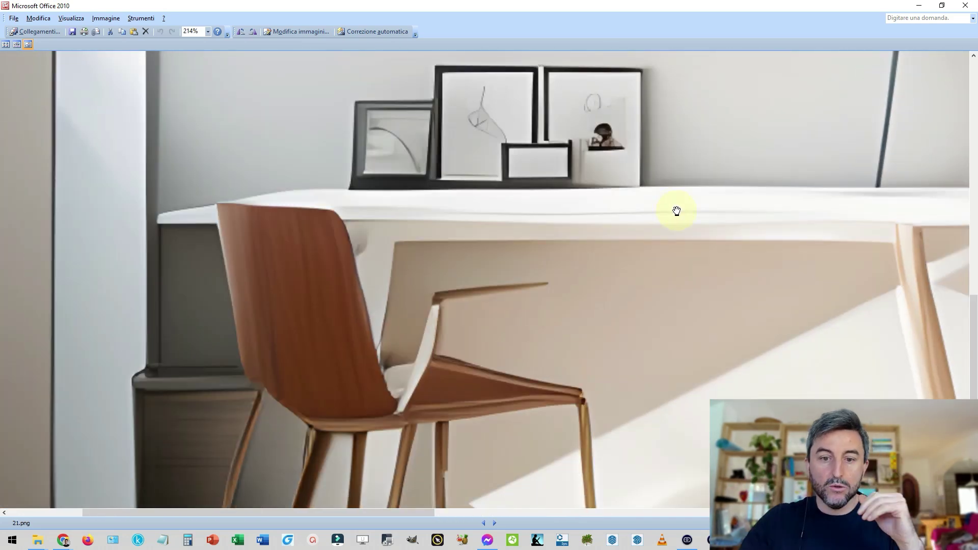
drag(604, 183, 613, 253)
mouse_move(800, 163)
mouse_down()
mouse_move(703, 239)
mouse_move(695, 327)
mouse_move(717, 259)
mouse_move(677, 290)
mouse_move(694, 287)
mouse_up()
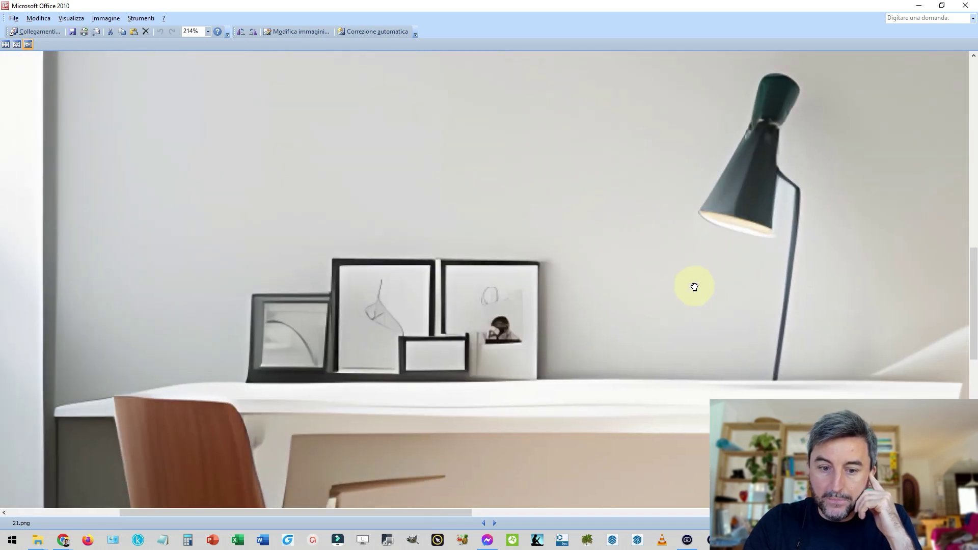
Step: Zoom the original 20.png onto the desk, frames and lamp and dock it left
click(485, 522)
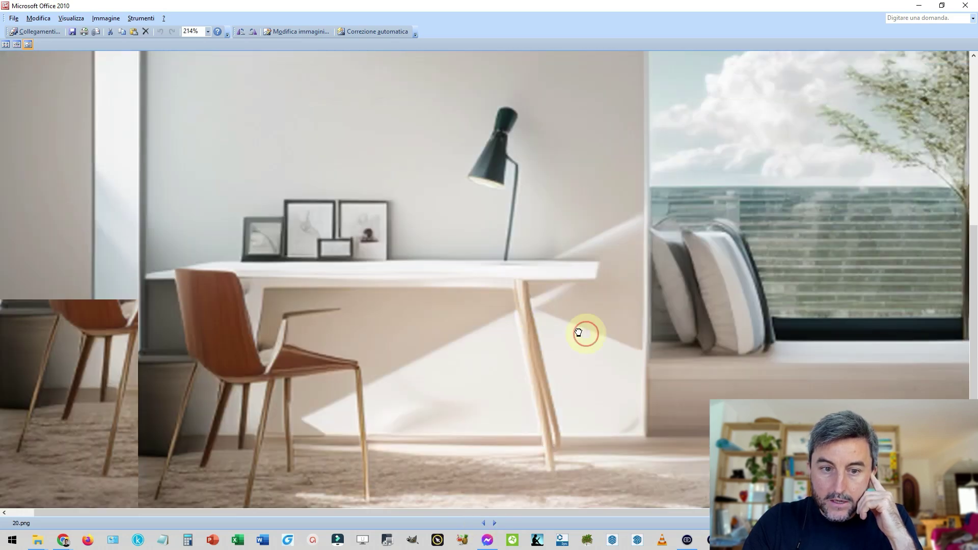
drag(584, 332, 741, 384)
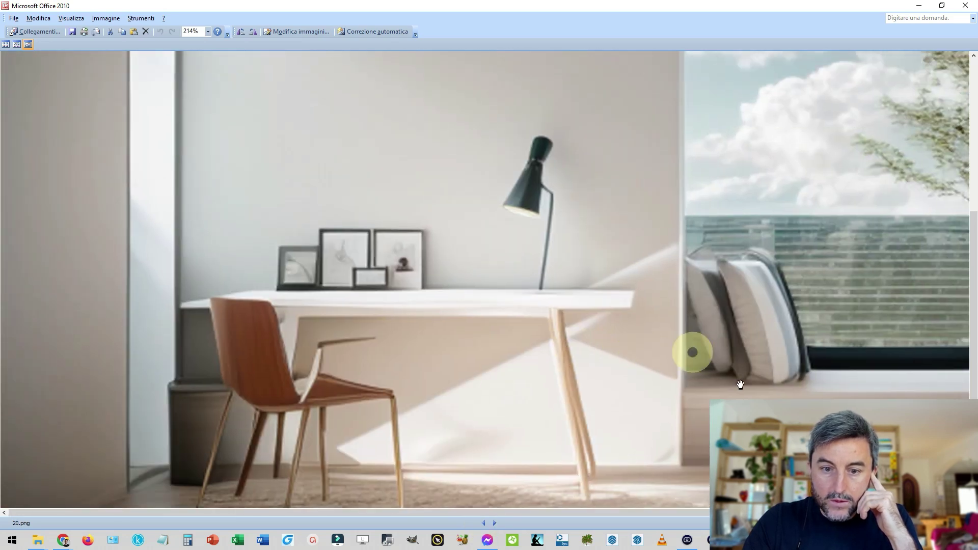
scroll(558, 387, up, 2)
scroll(558, 386, up, 2)
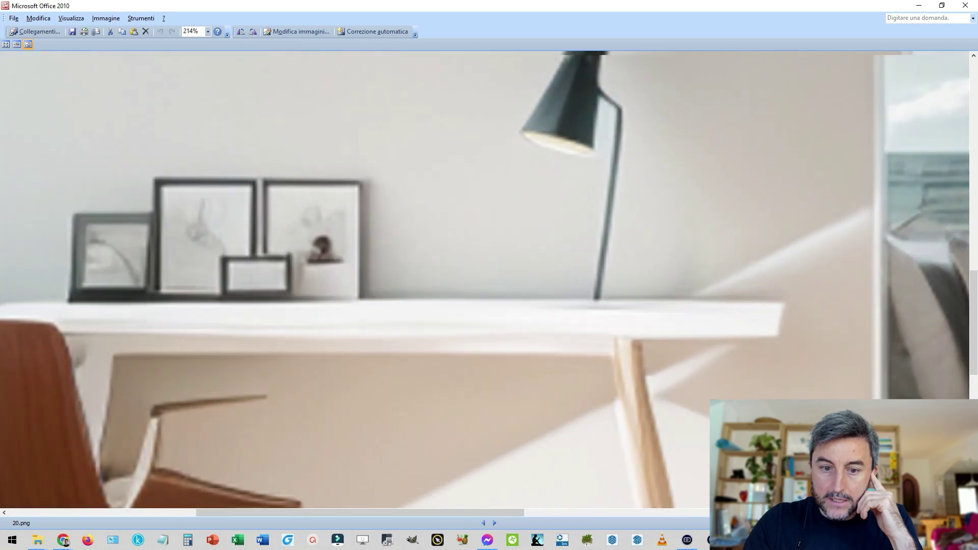
scroll(559, 386, up, 1)
mouse_move(558, 386)
mouse_down()
mouse_move(579, 426)
mouse_move(591, 414)
mouse_up()
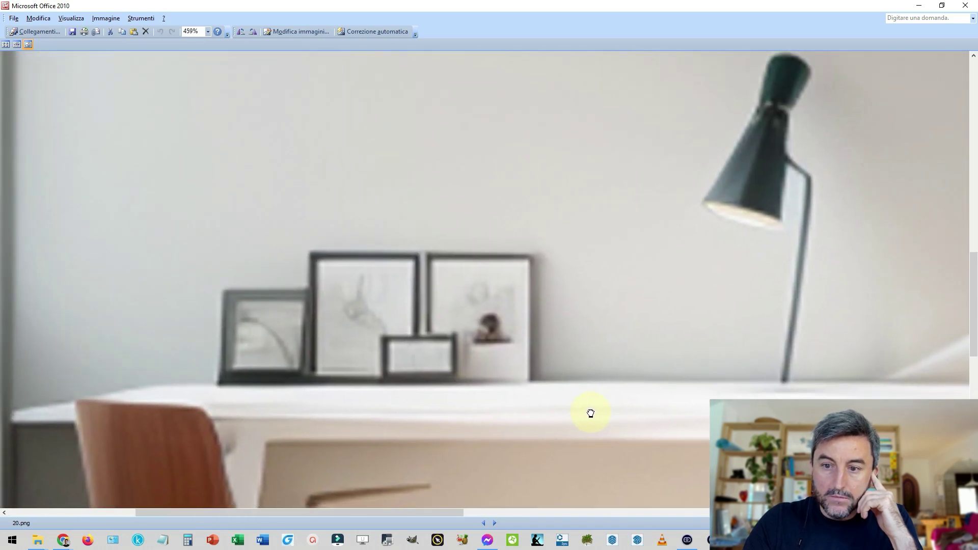
drag(522, 5, 3, 56)
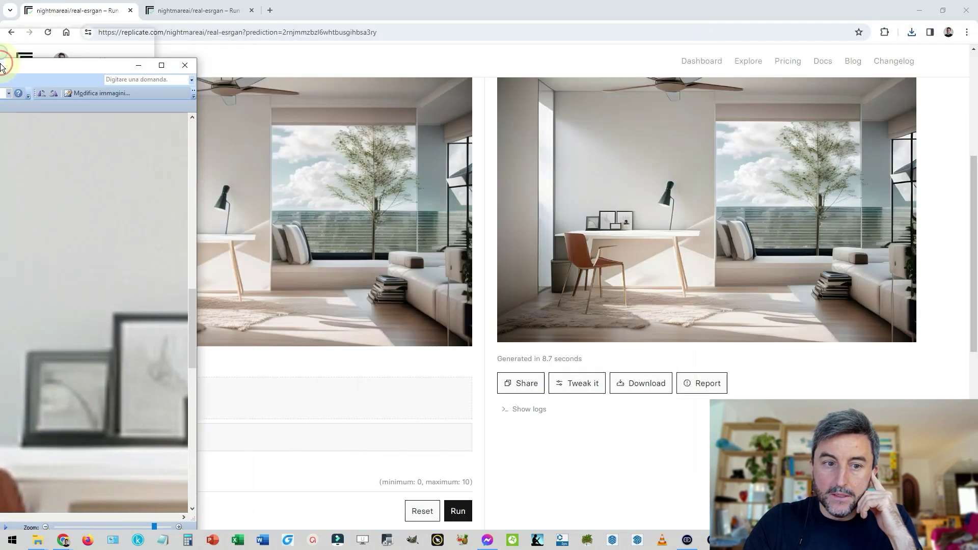
Step: Show 21.png in a second viewer on the right and inspect its pillows and window
click(733, 168)
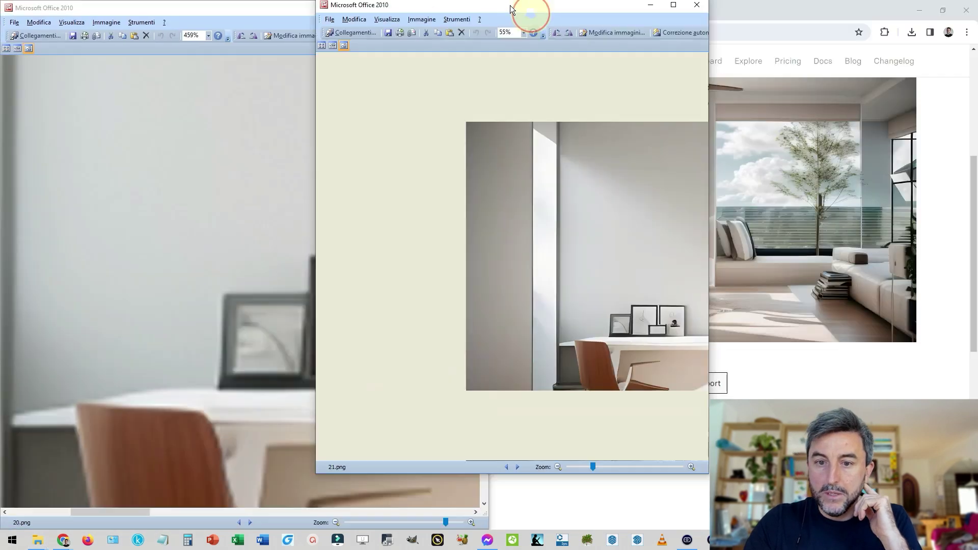
drag(509, 5, 977, 163)
scroll(713, 291, up, 5)
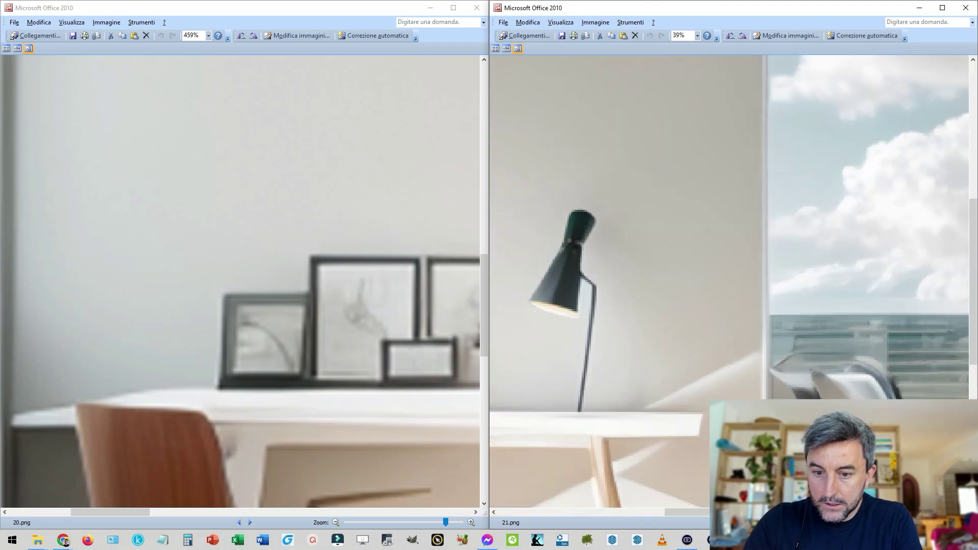
mouse_move(717, 290)
mouse_down()
mouse_move(773, 302)
mouse_move(531, 194)
mouse_up()
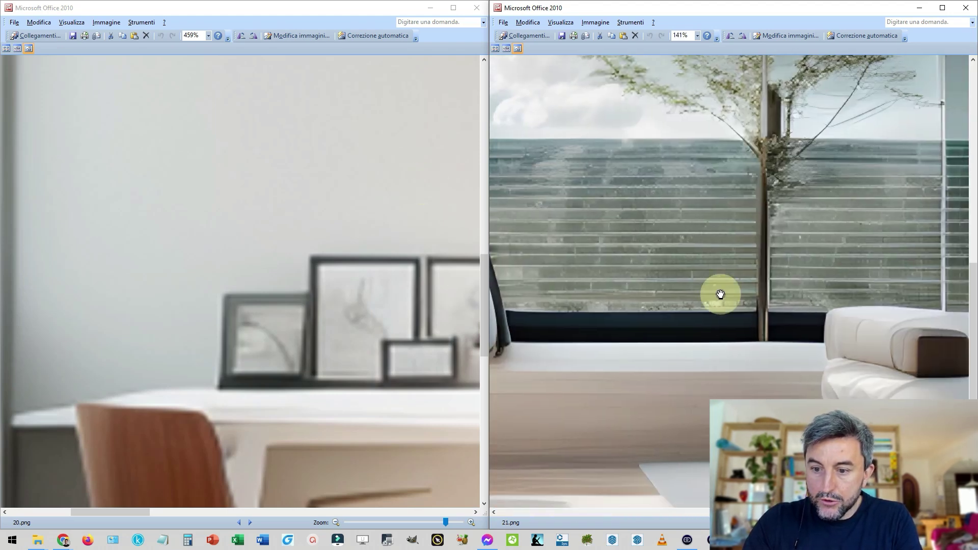
mouse_move(719, 293)
mouse_down()
mouse_move(548, 179)
mouse_move(945, 314)
mouse_move(917, 218)
mouse_move(823, 277)
mouse_move(820, 239)
mouse_move(803, 247)
mouse_up()
Step: Zoom the original out from 348% and pan it to match the upscaled view
drag(308, 340, 266, 284)
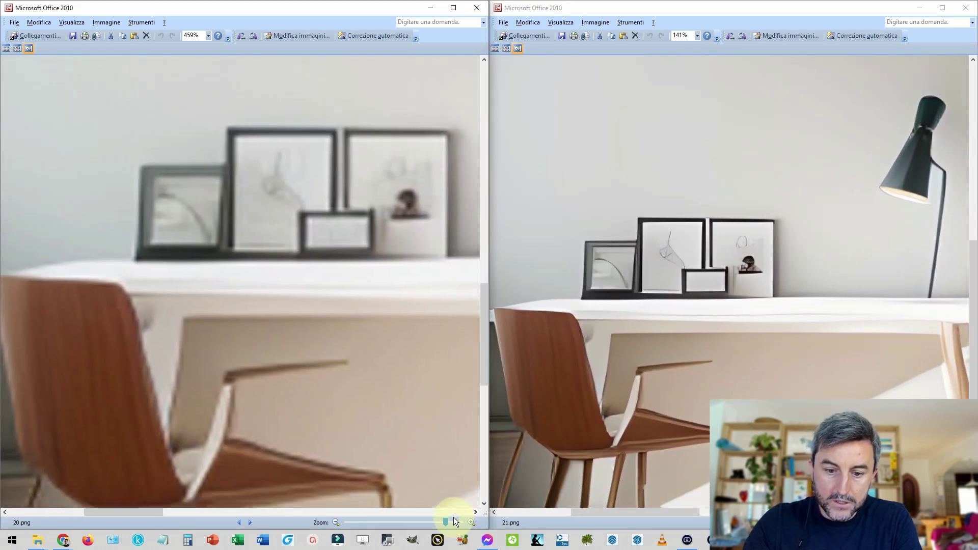
drag(445, 521, 438, 522)
drag(338, 378, 284, 345)
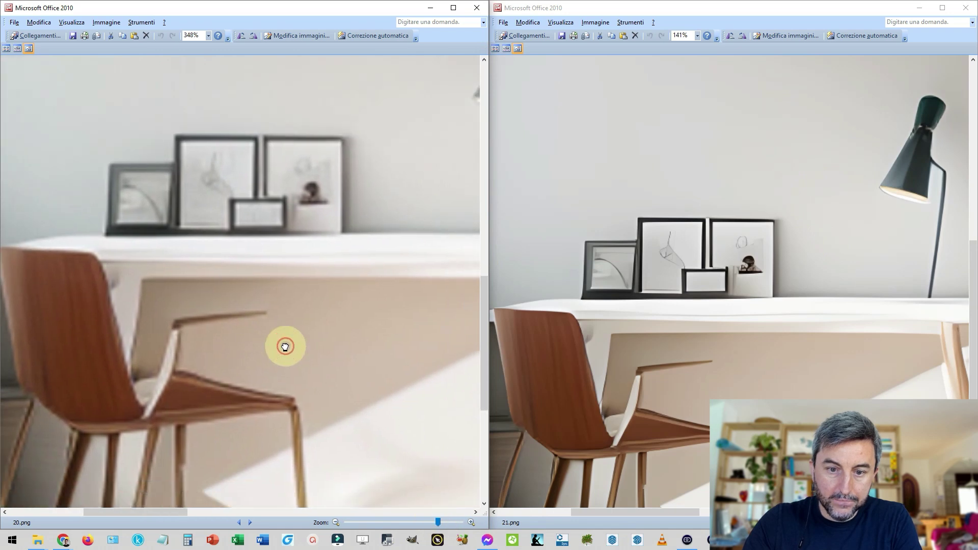
drag(437, 521, 428, 521)
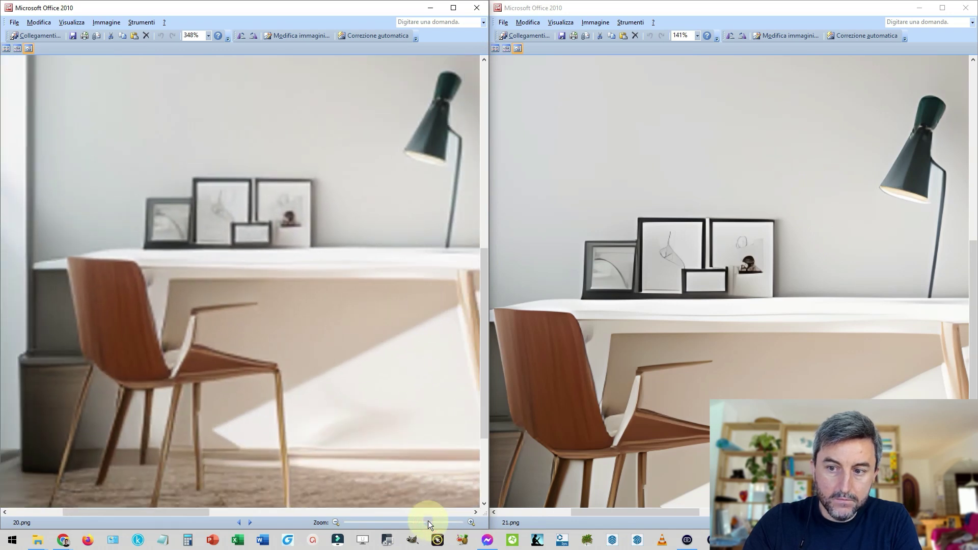
mouse_move(343, 324)
mouse_down()
mouse_move(313, 379)
mouse_move(308, 373)
mouse_up()
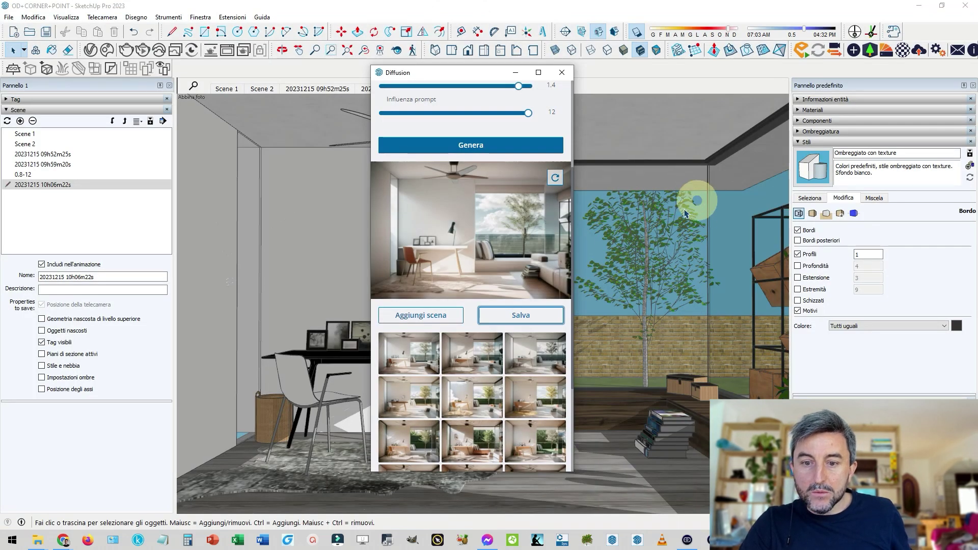
Step: Zoom the left render in Picture Manager to match the right view
scroll(490, 250, up, 5)
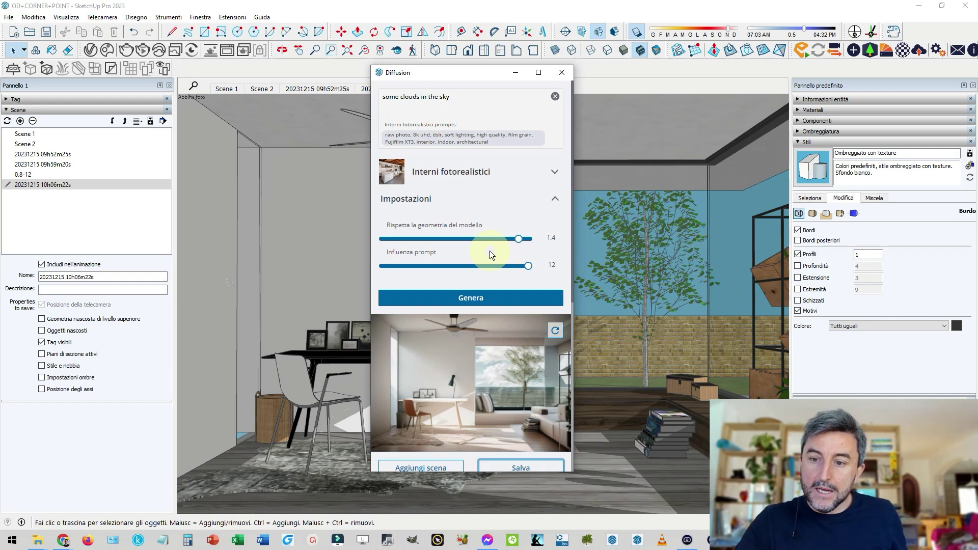
Step: List the model's styles in Stili, then scroll the Diffusion dialog to the gallery of generated renders
click(811, 200)
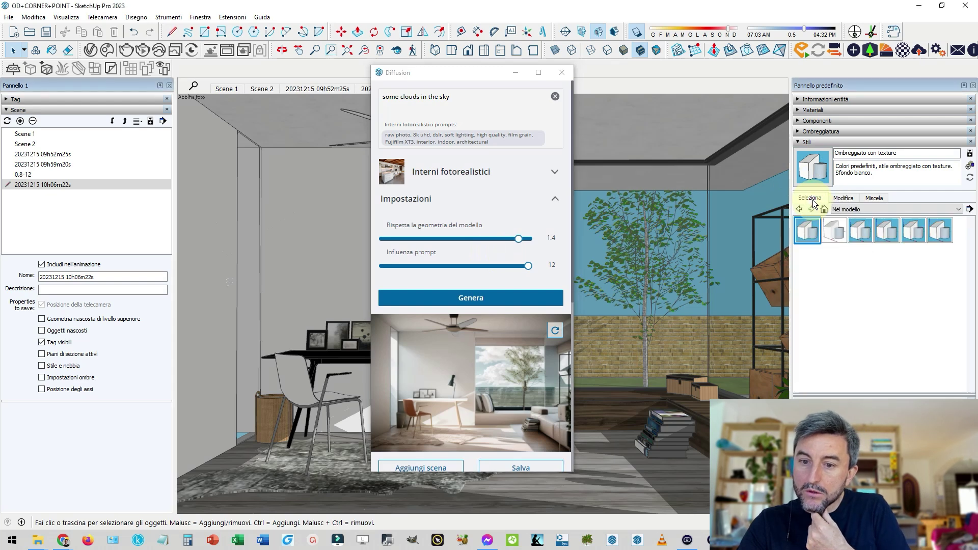
click(232, 17)
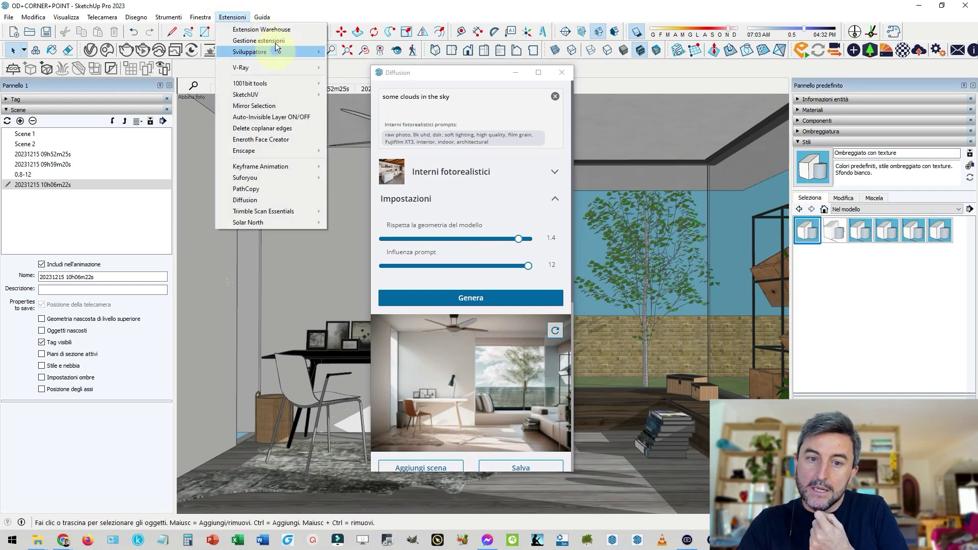
click(304, 16)
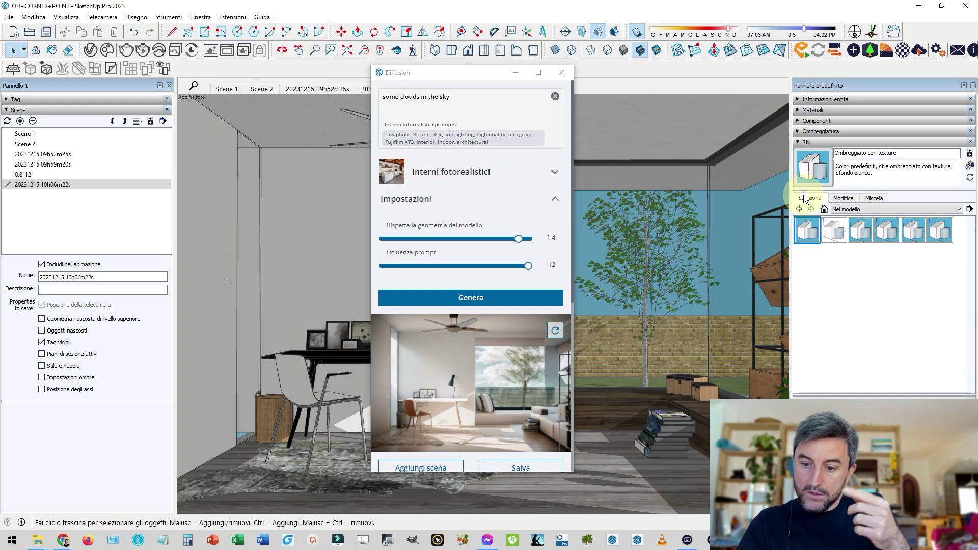
click(763, 208)
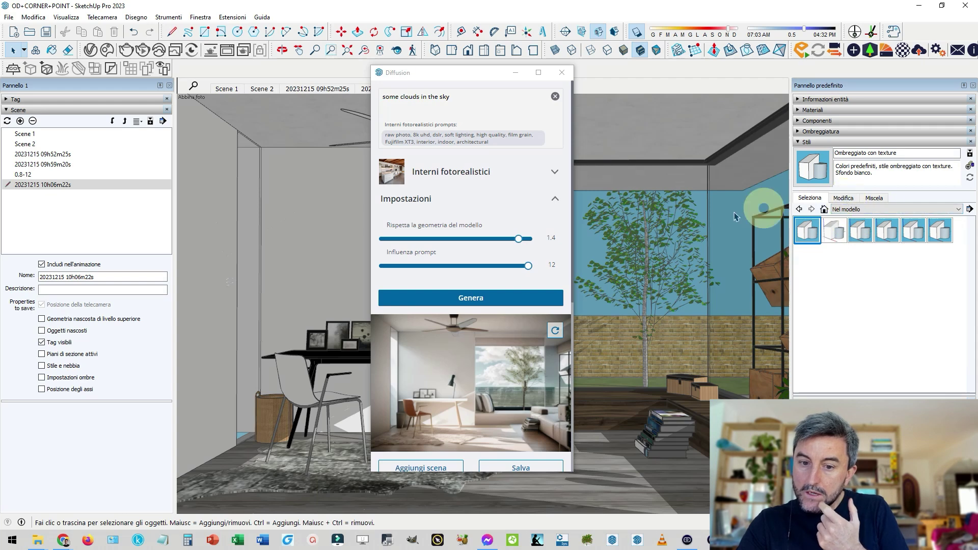
scroll(461, 252, down, 4)
Step: Add the Diffusion render as a new scene and show the style's Modellazione settings
click(423, 262)
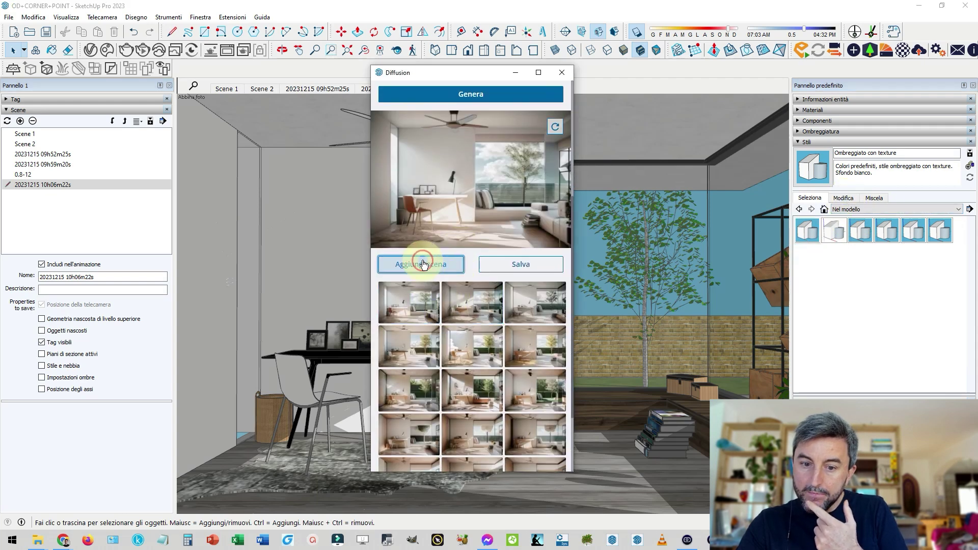
click(843, 200)
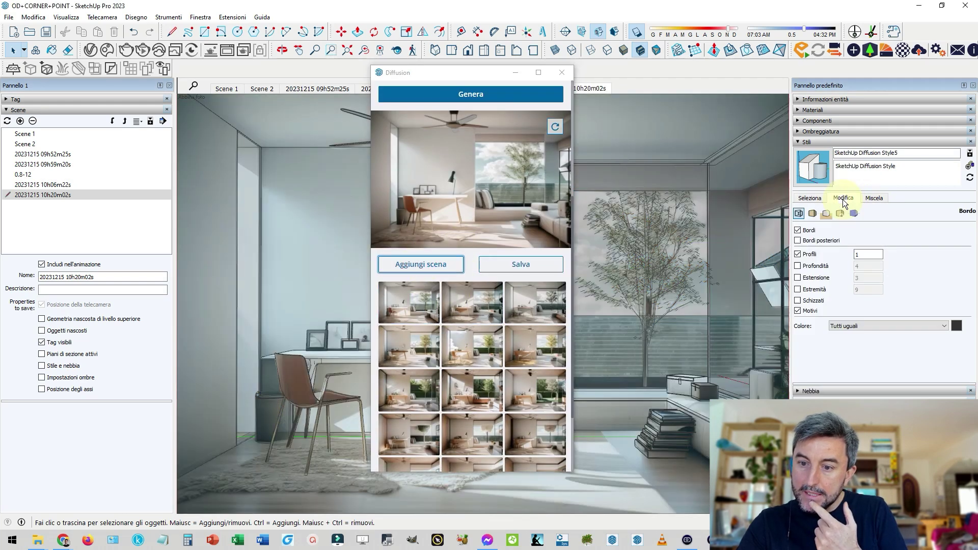
click(853, 214)
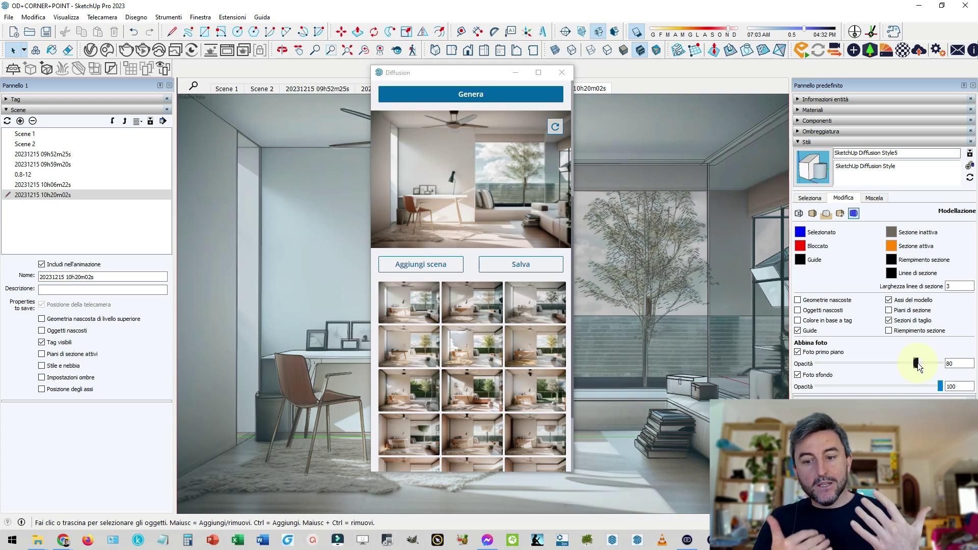
Step: Move the Diffusion window aside and set the Foto primo piano opacity to 82
drag(450, 78, 474, 493)
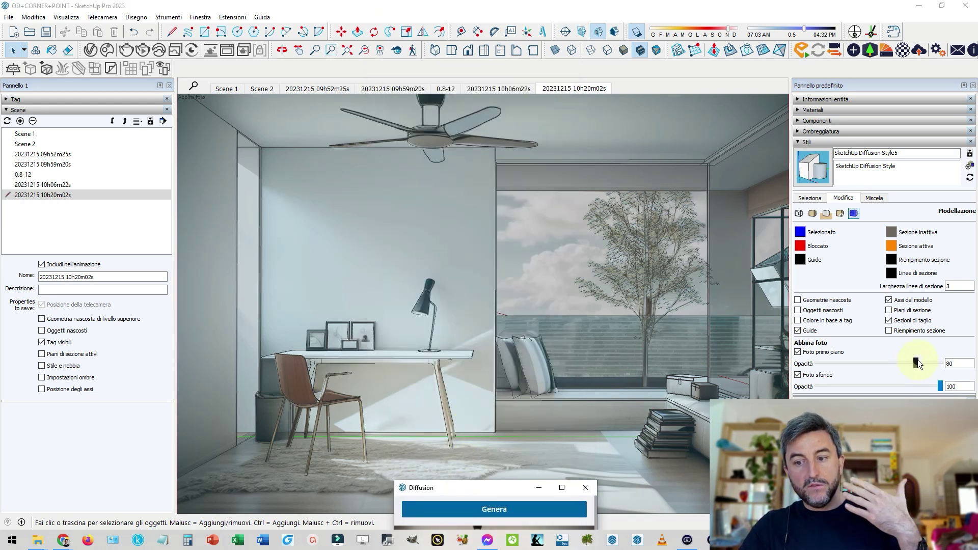
drag(917, 363, 949, 360)
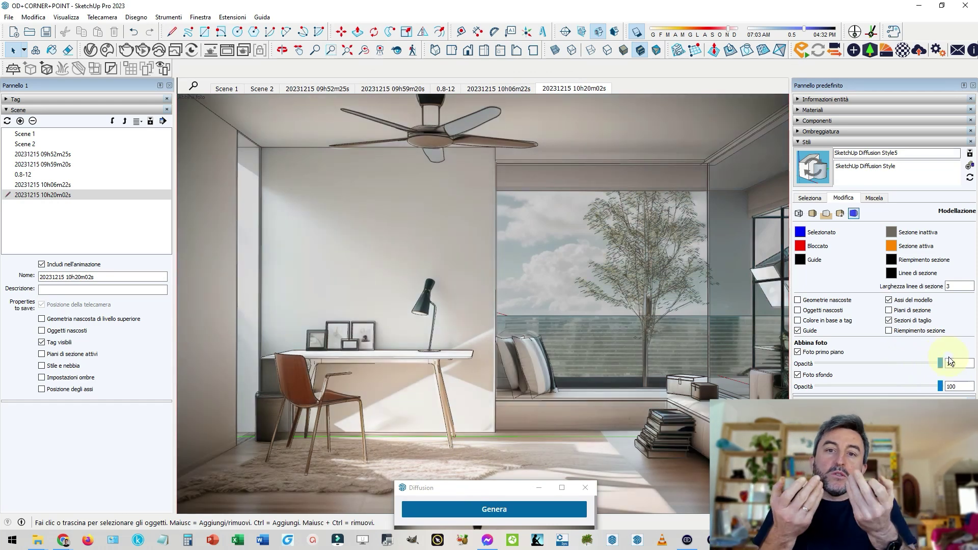
click(918, 368)
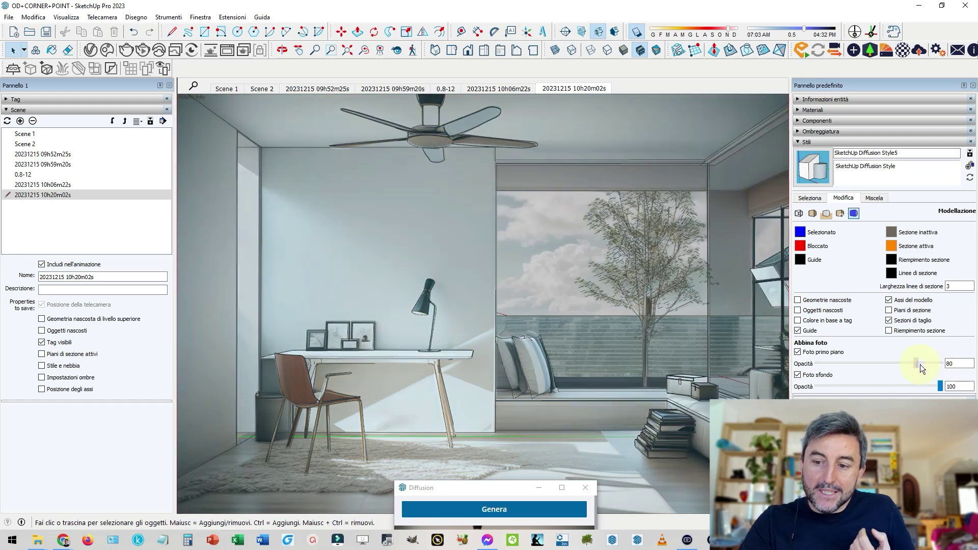
click(920, 365)
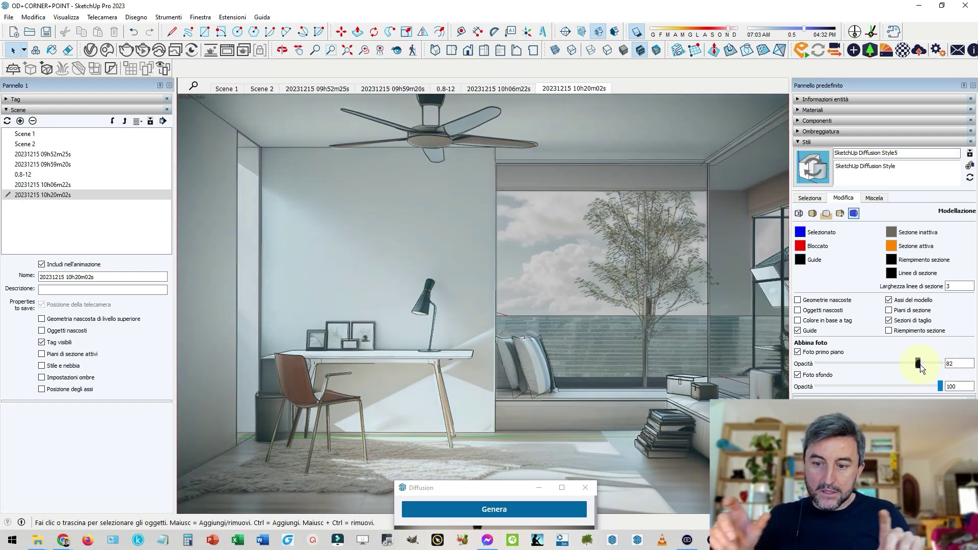